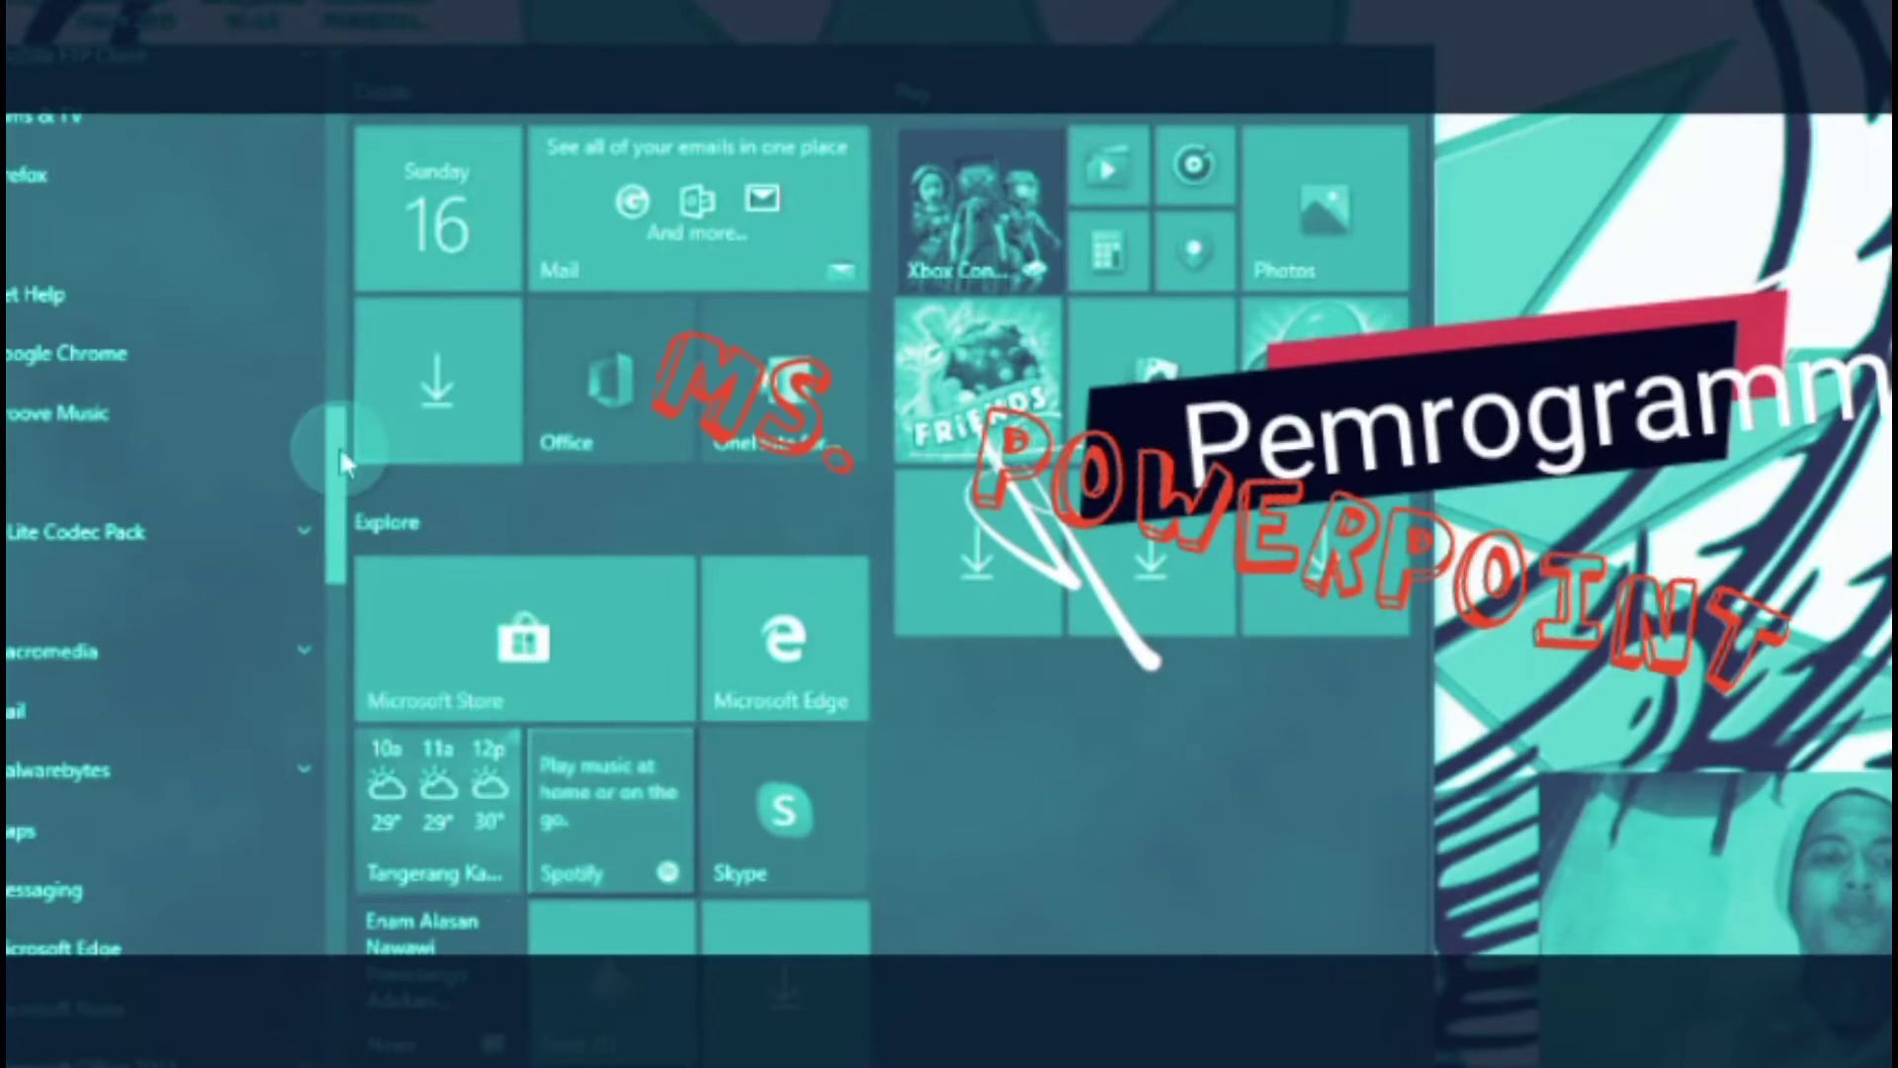
Browse the Start menu apps, expanding the Microsoft Office 2013 group, then open taskbar search
left_click_drag(340, 447, 350, 605)
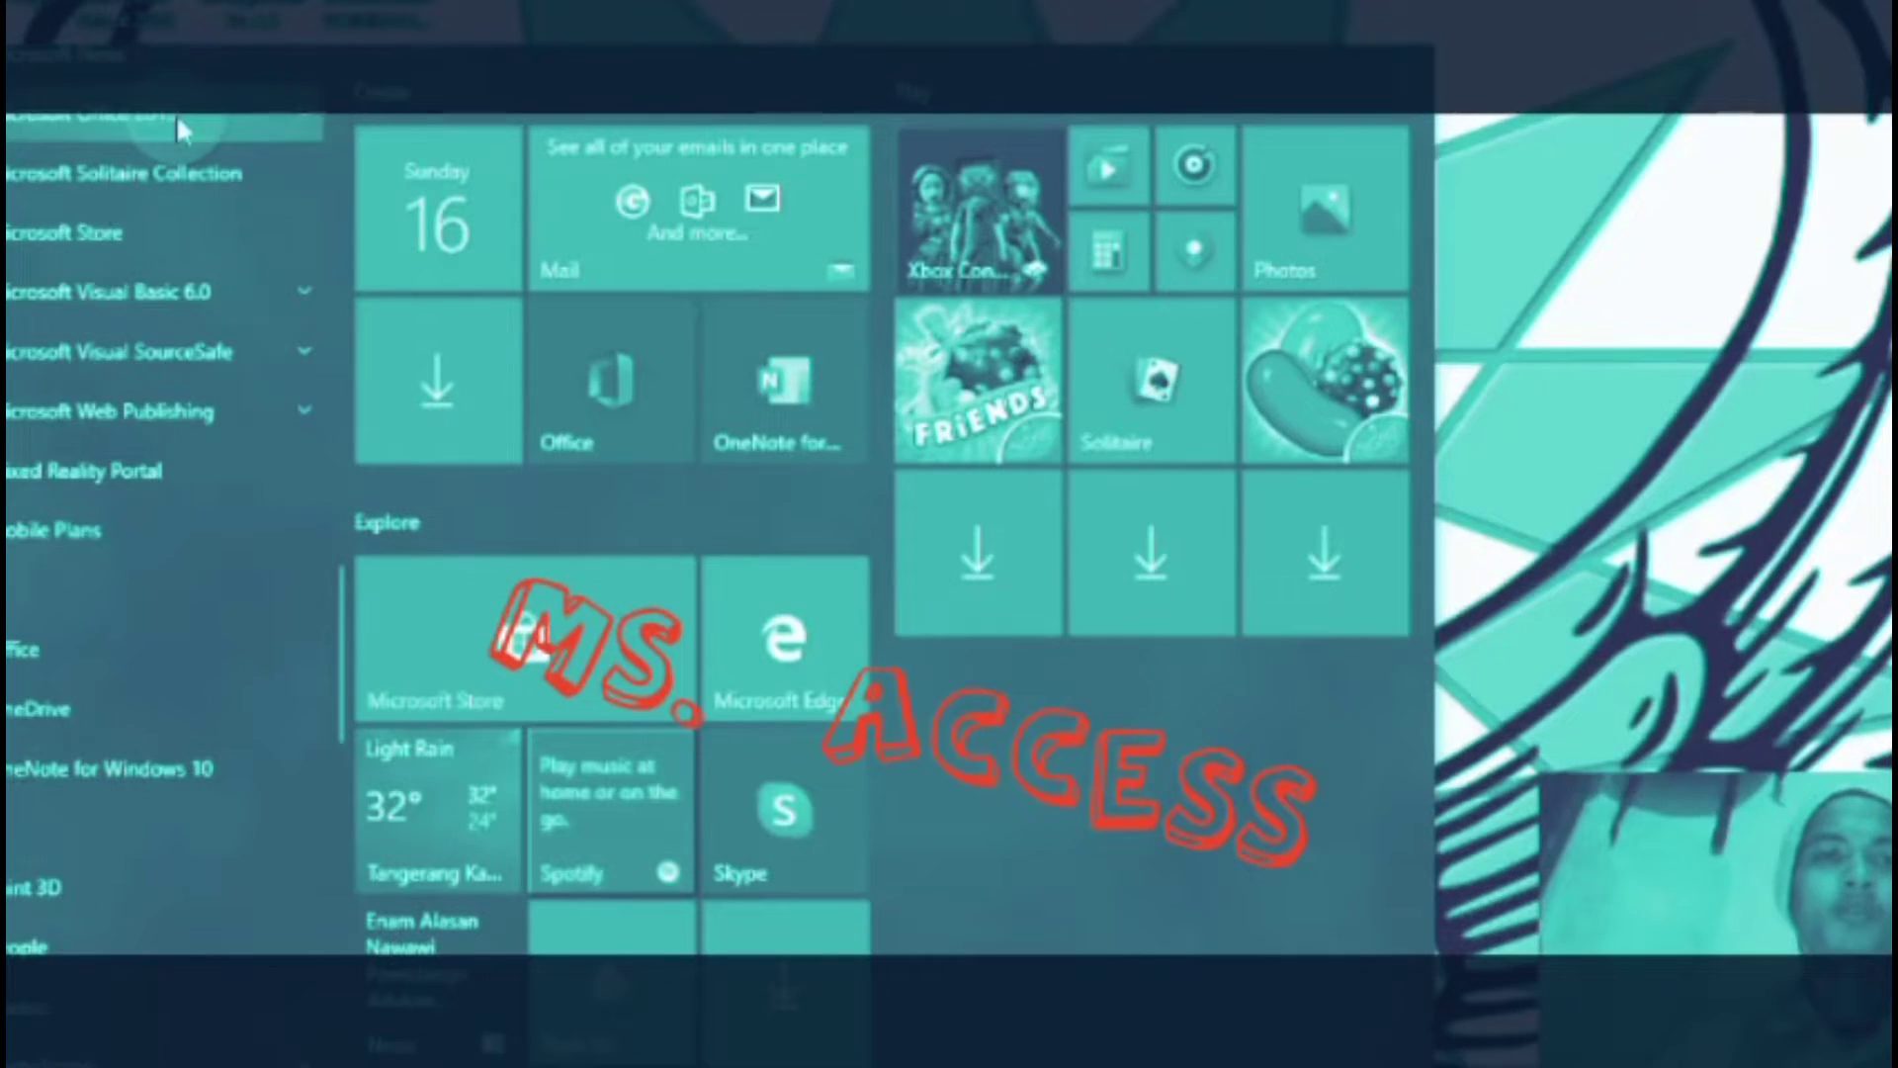
left_click(176, 117)
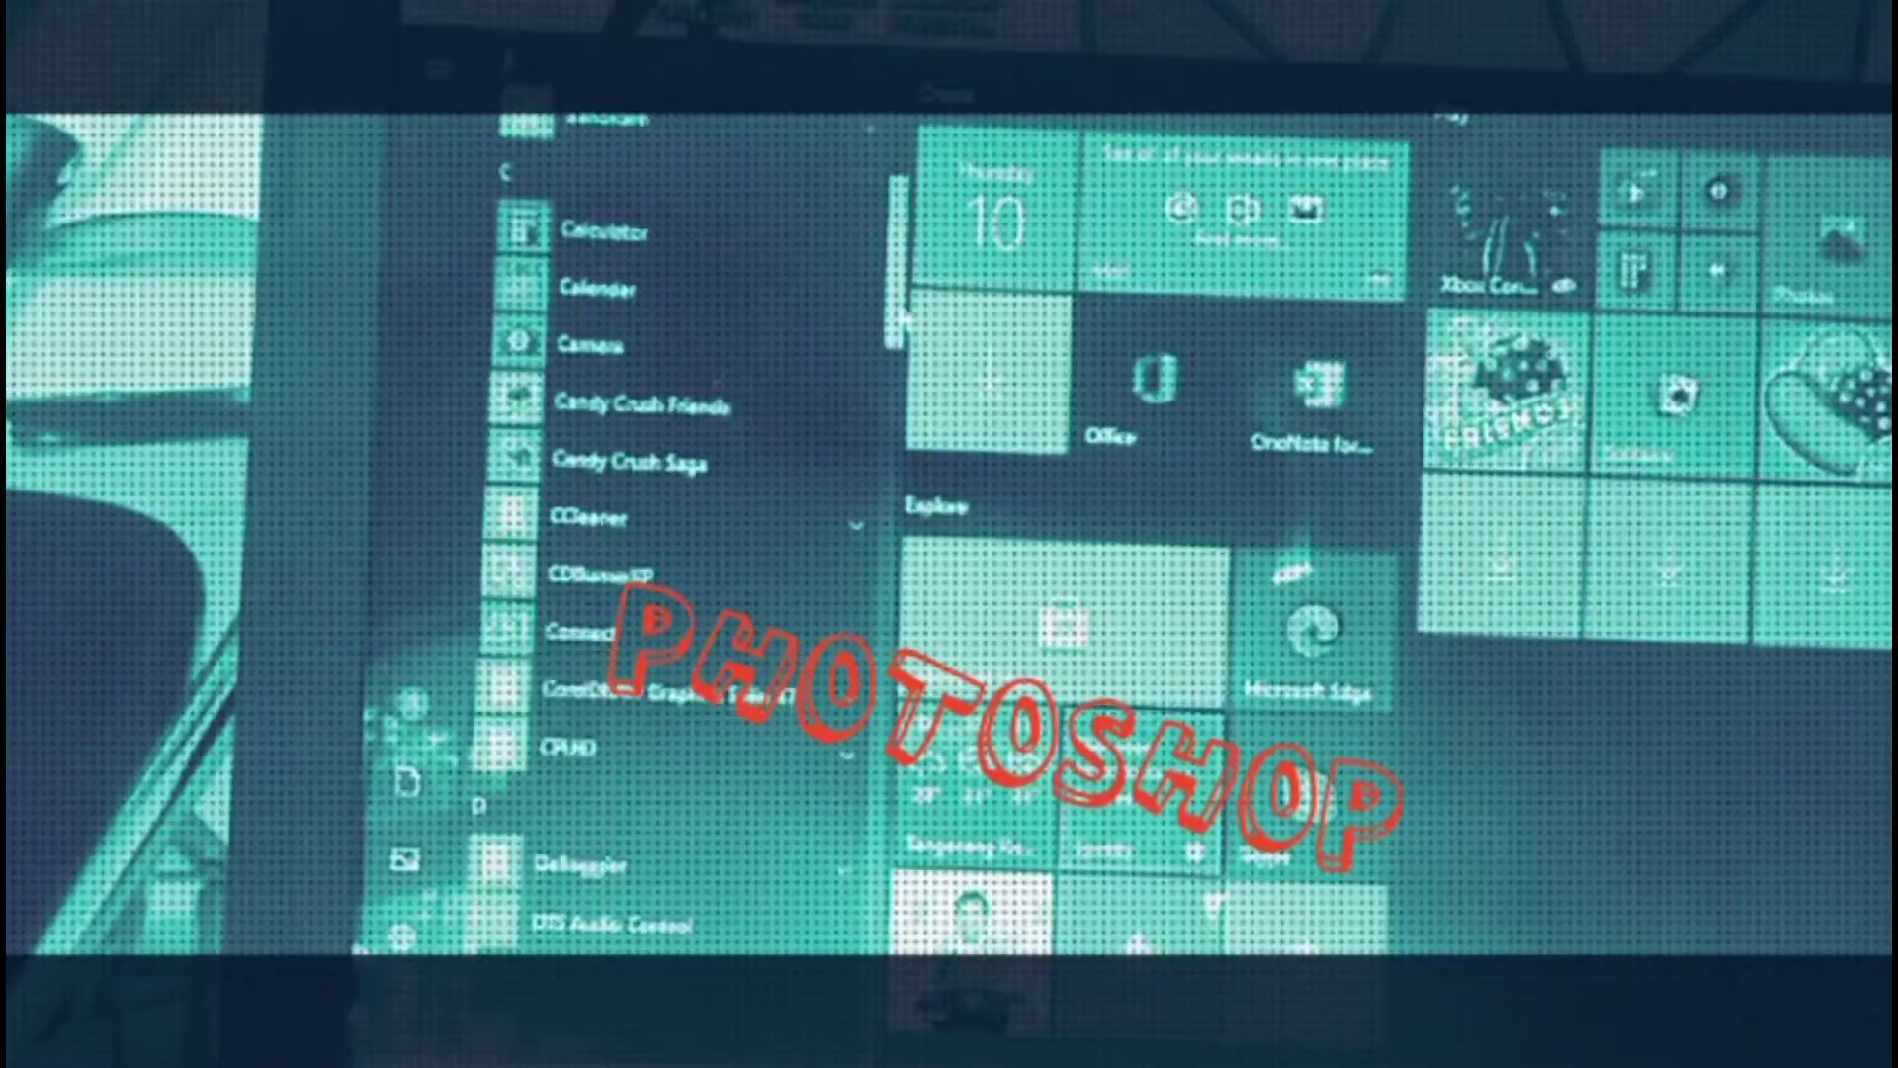
scroll(900, 322, "down", 5)
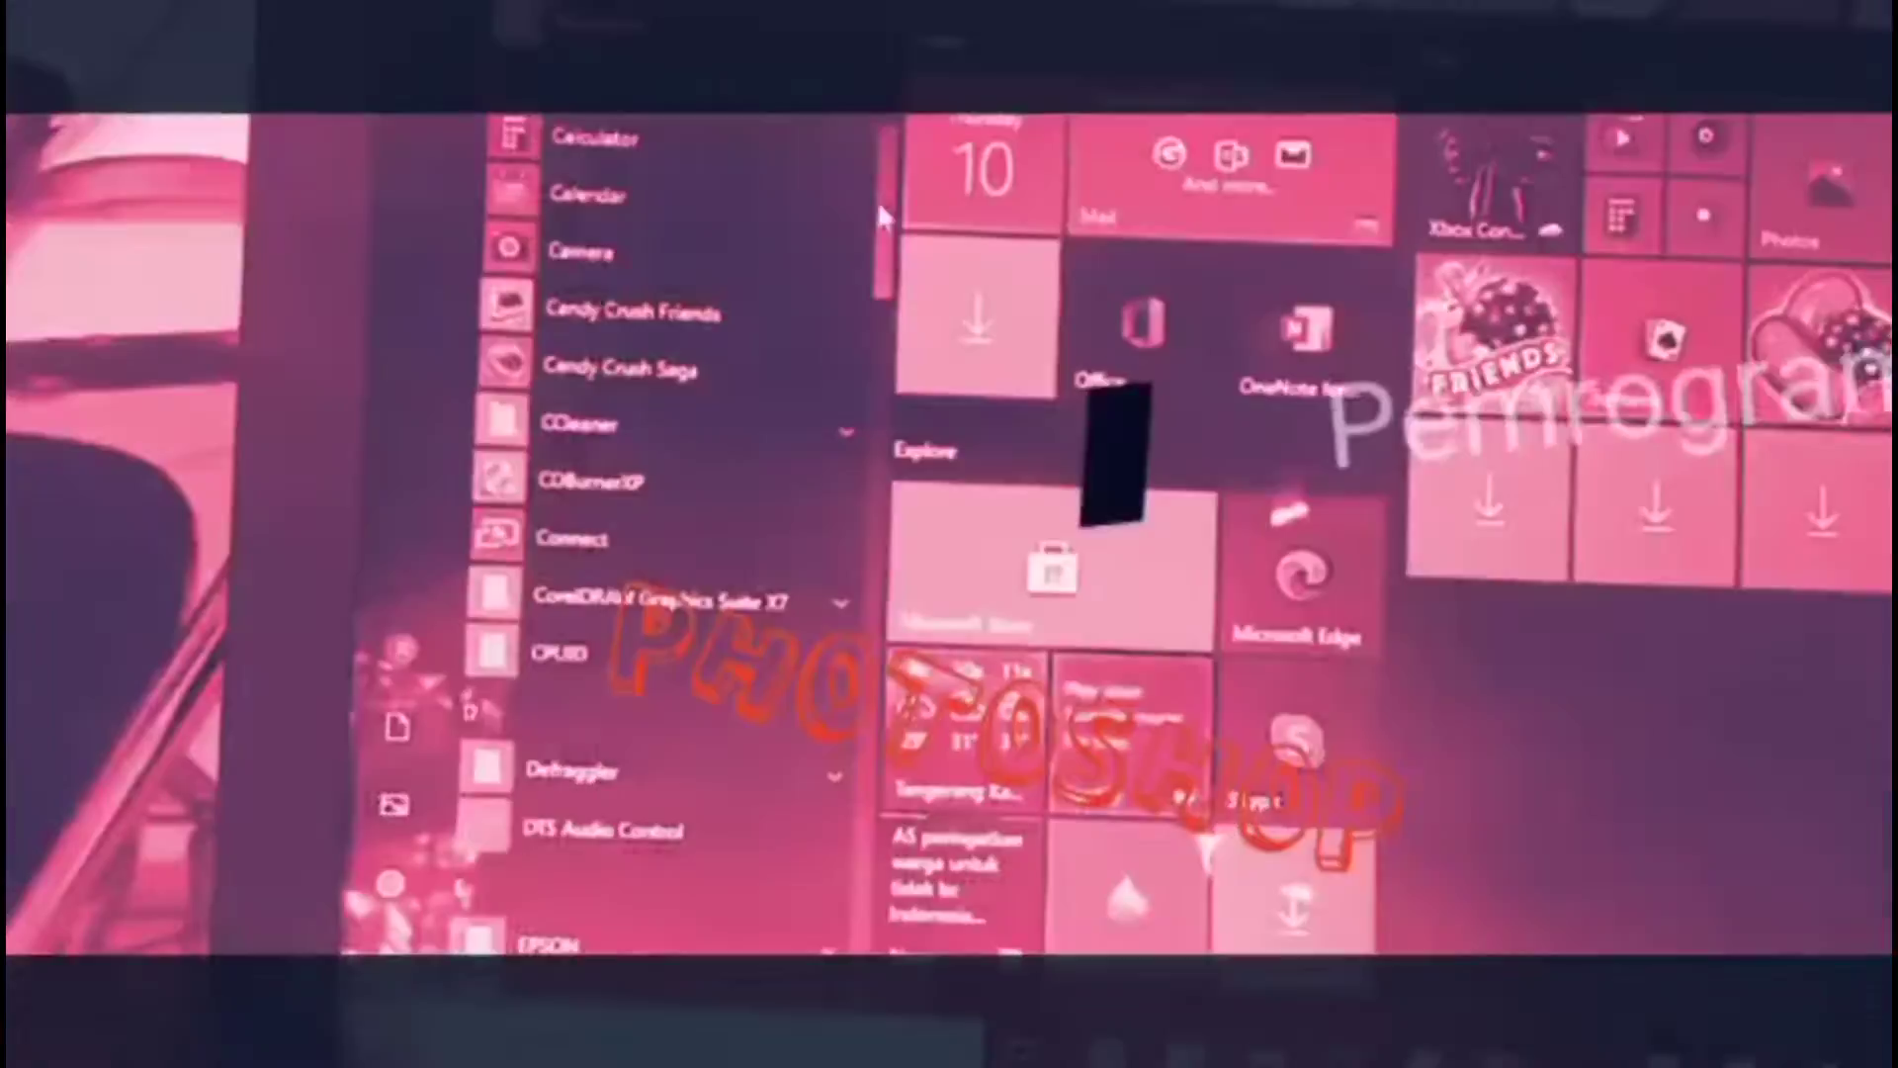
scroll(883, 284, "down", 3)
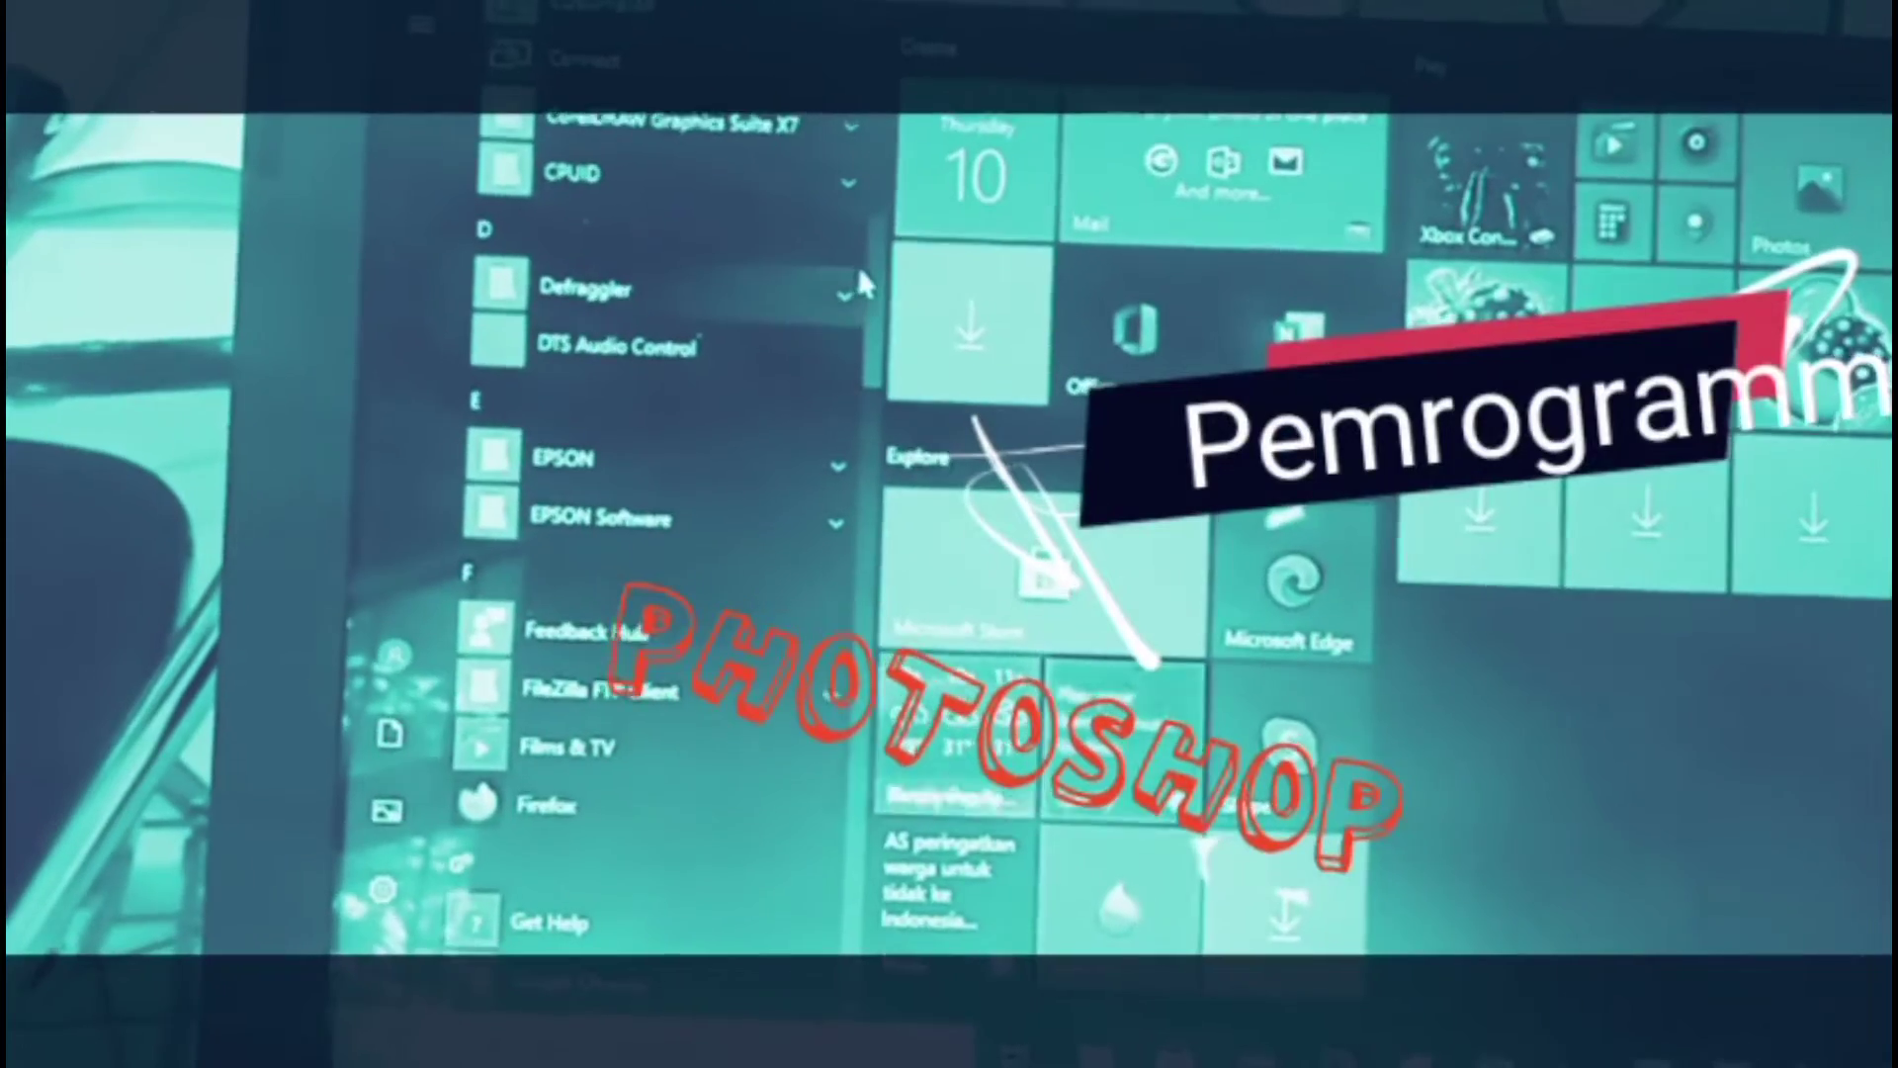
scroll(883, 284, "down", 3)
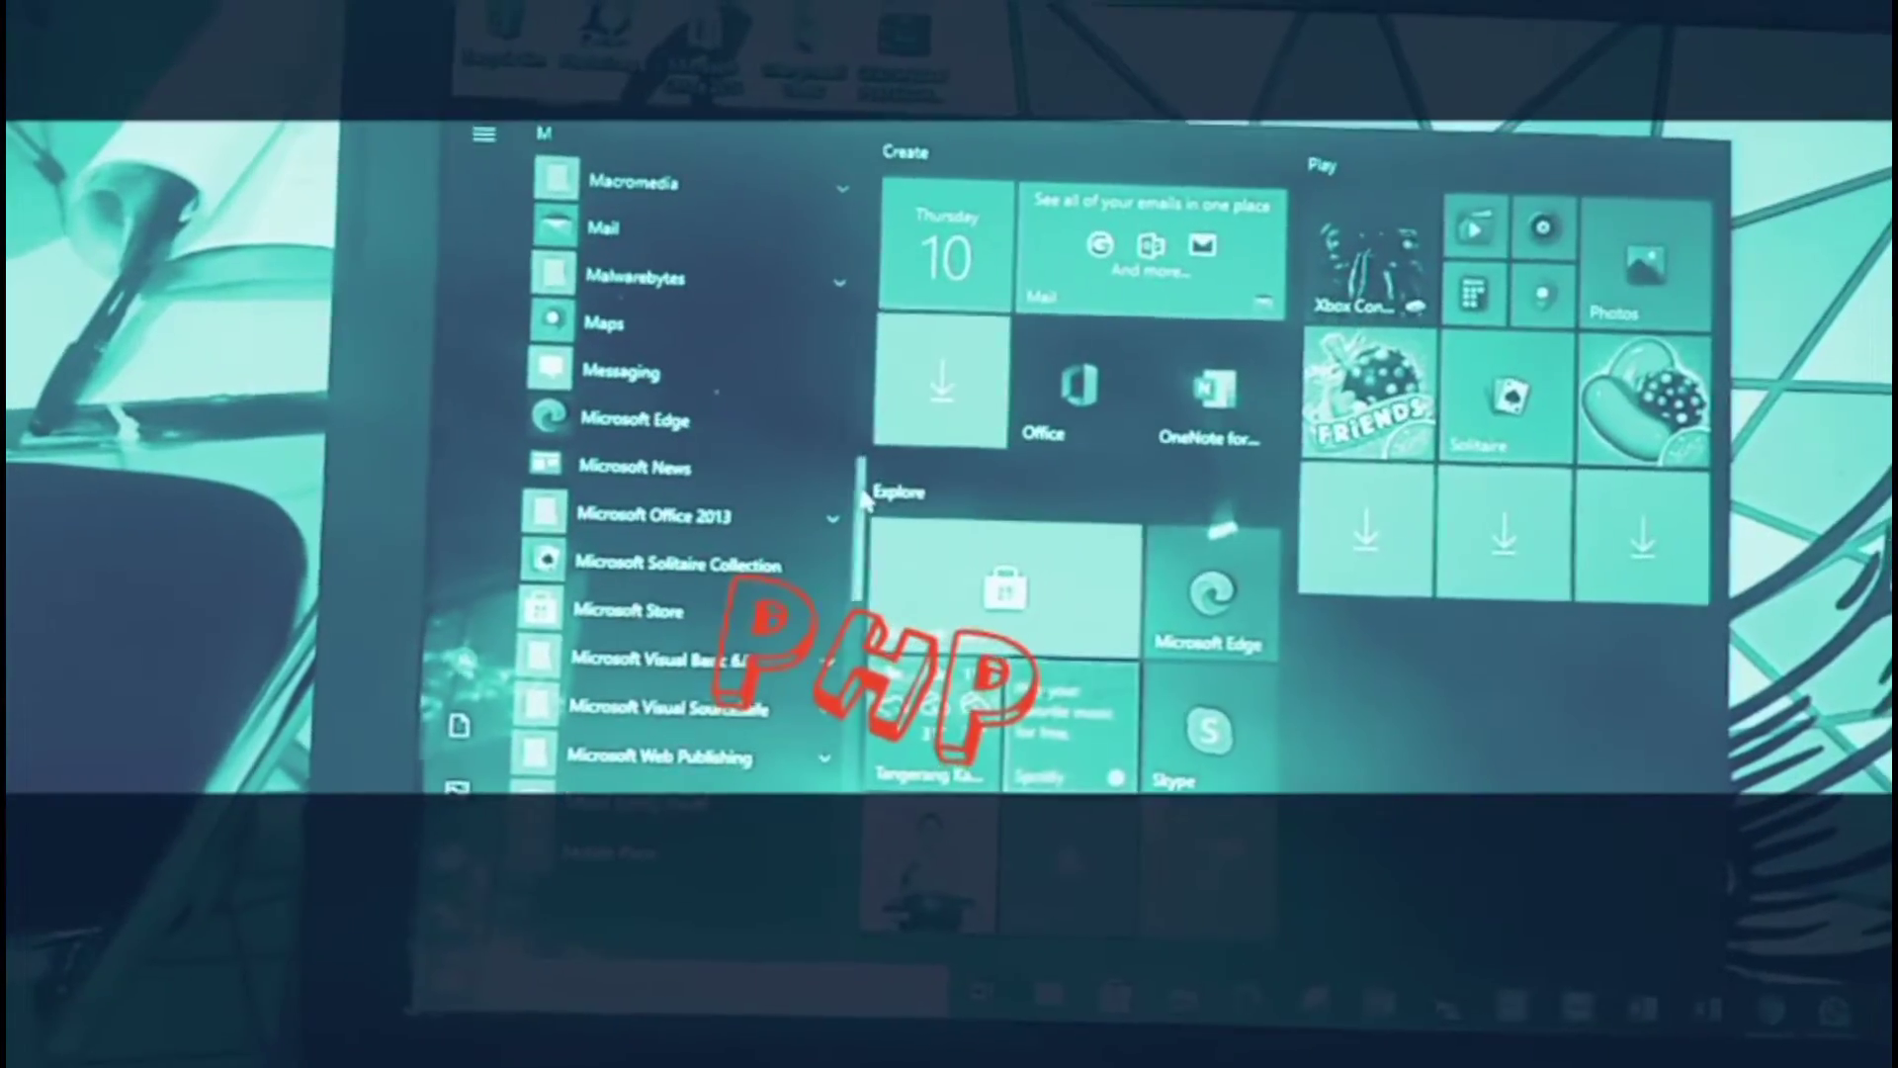
scroll(856, 498, "down", 2)
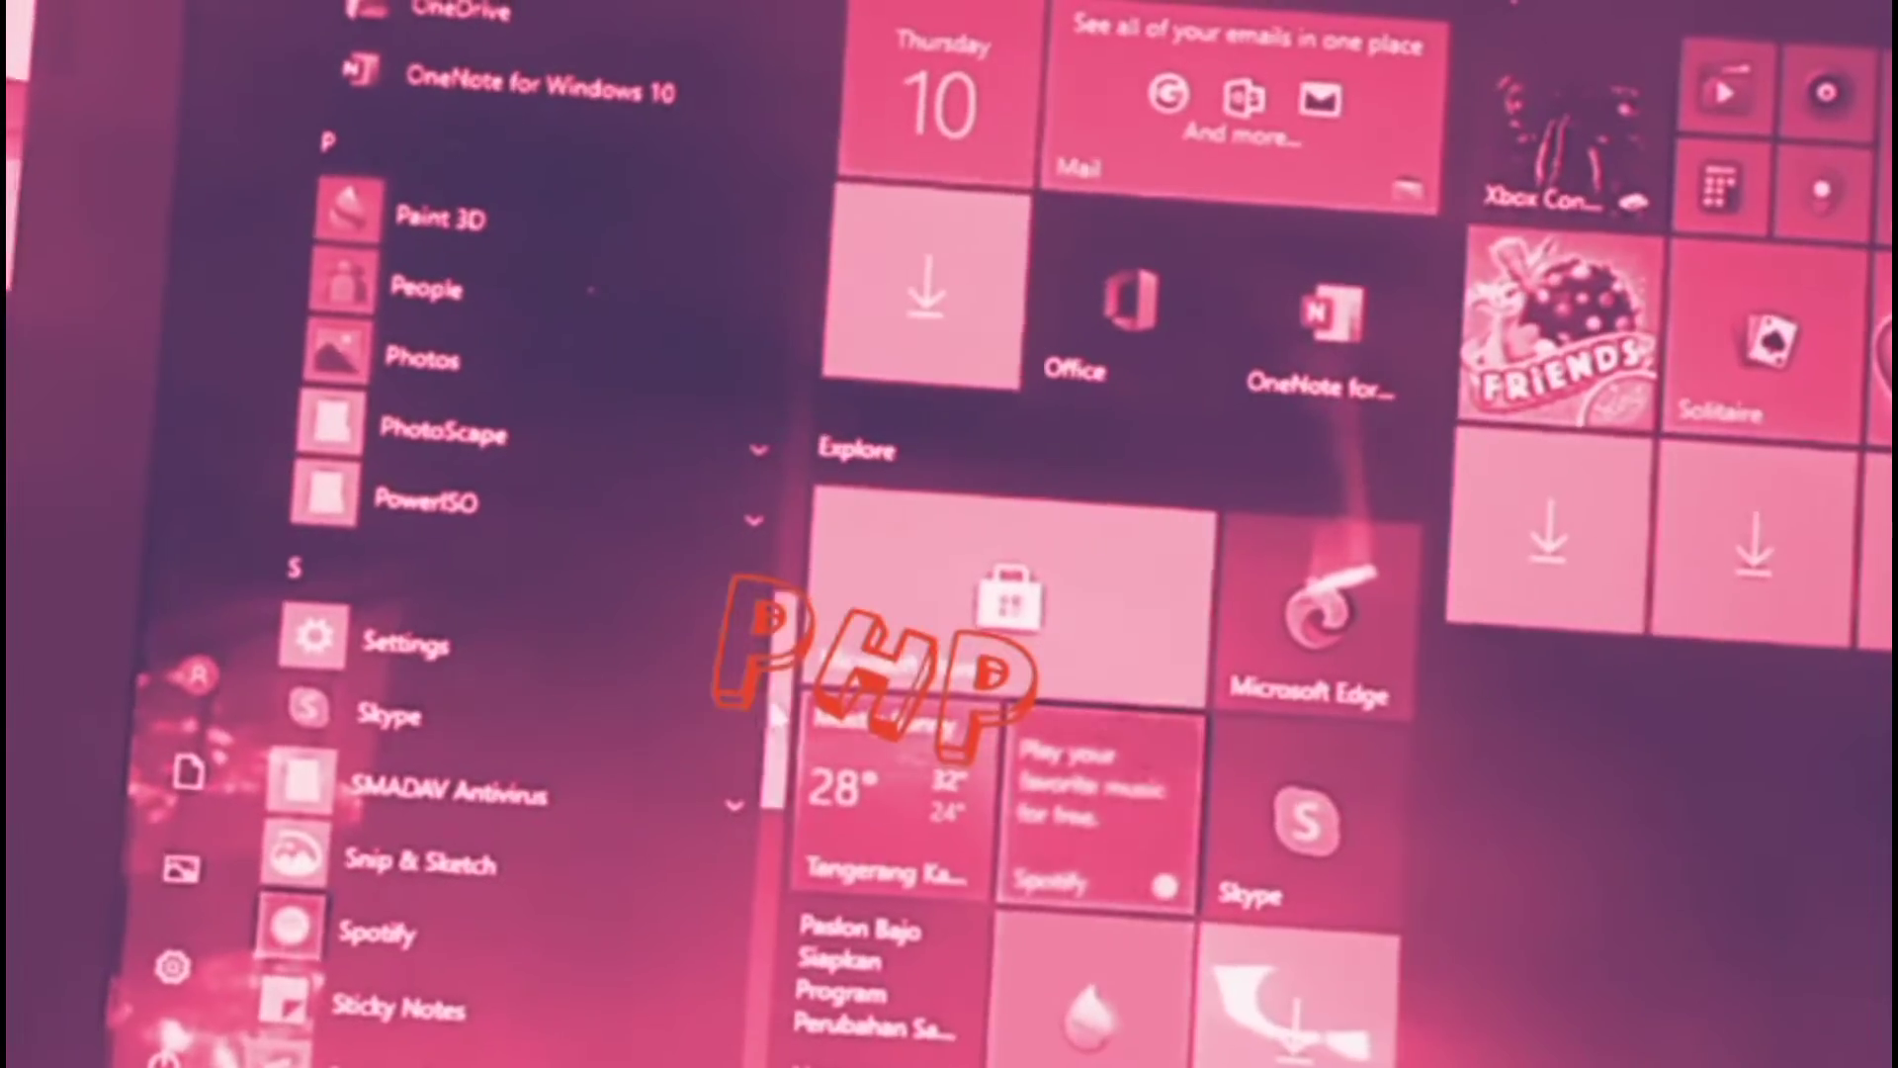
scroll(775, 720, "down", 3)
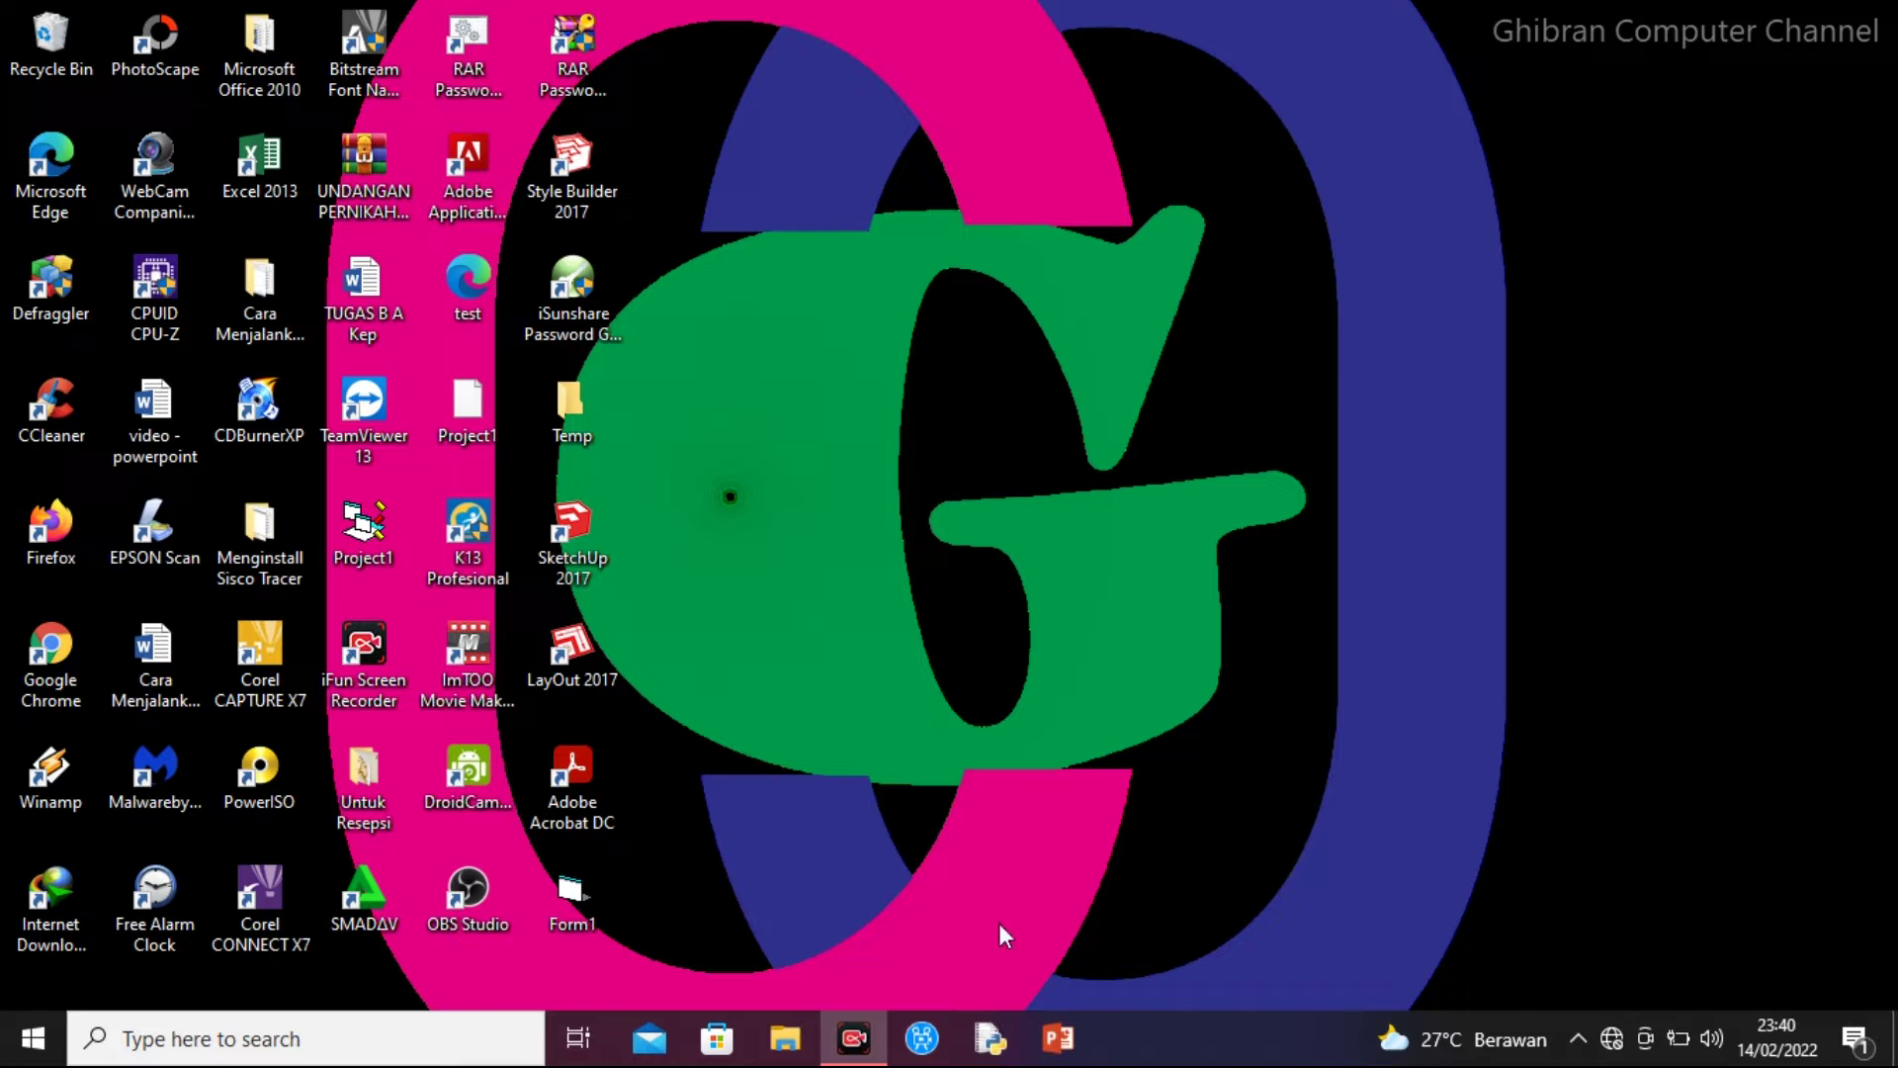
left_click(292, 1052)
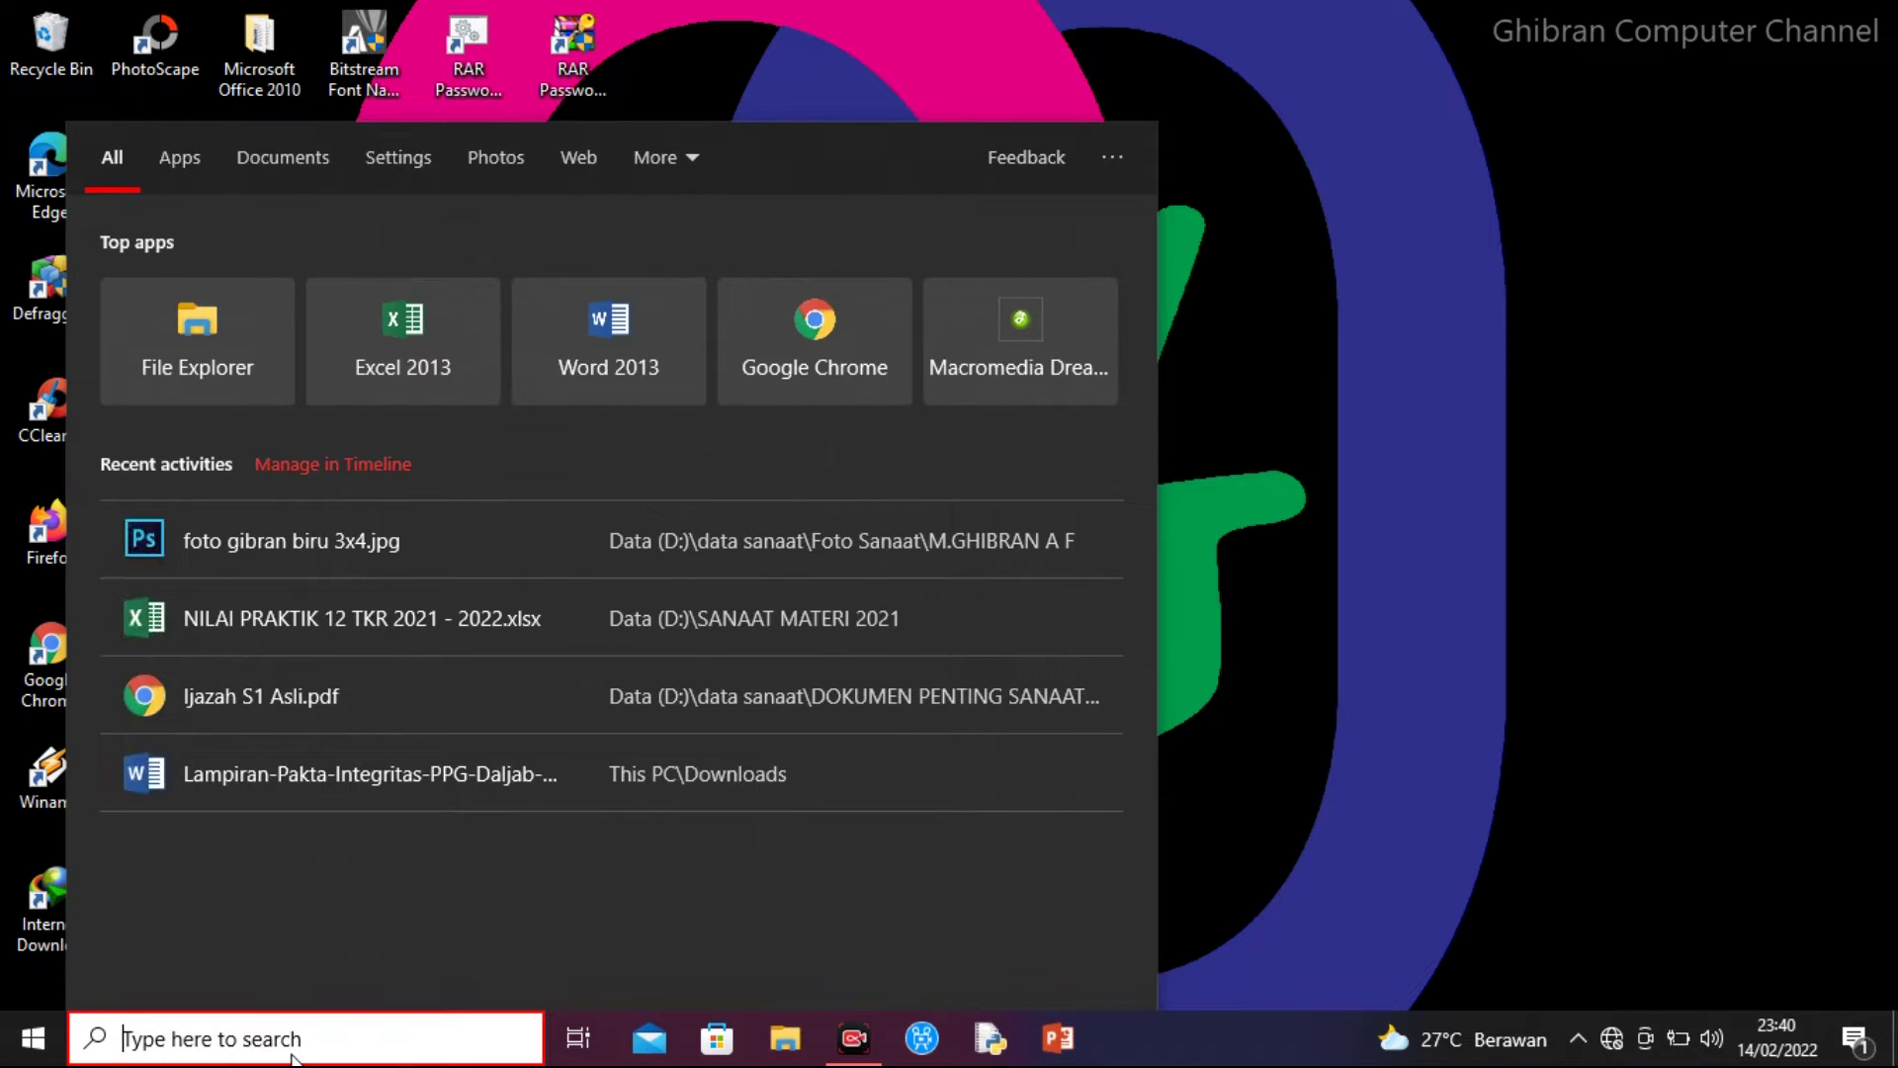
Search 'pho' and launch Adobe Photoshop CC 2014 from the best match
type("pho")
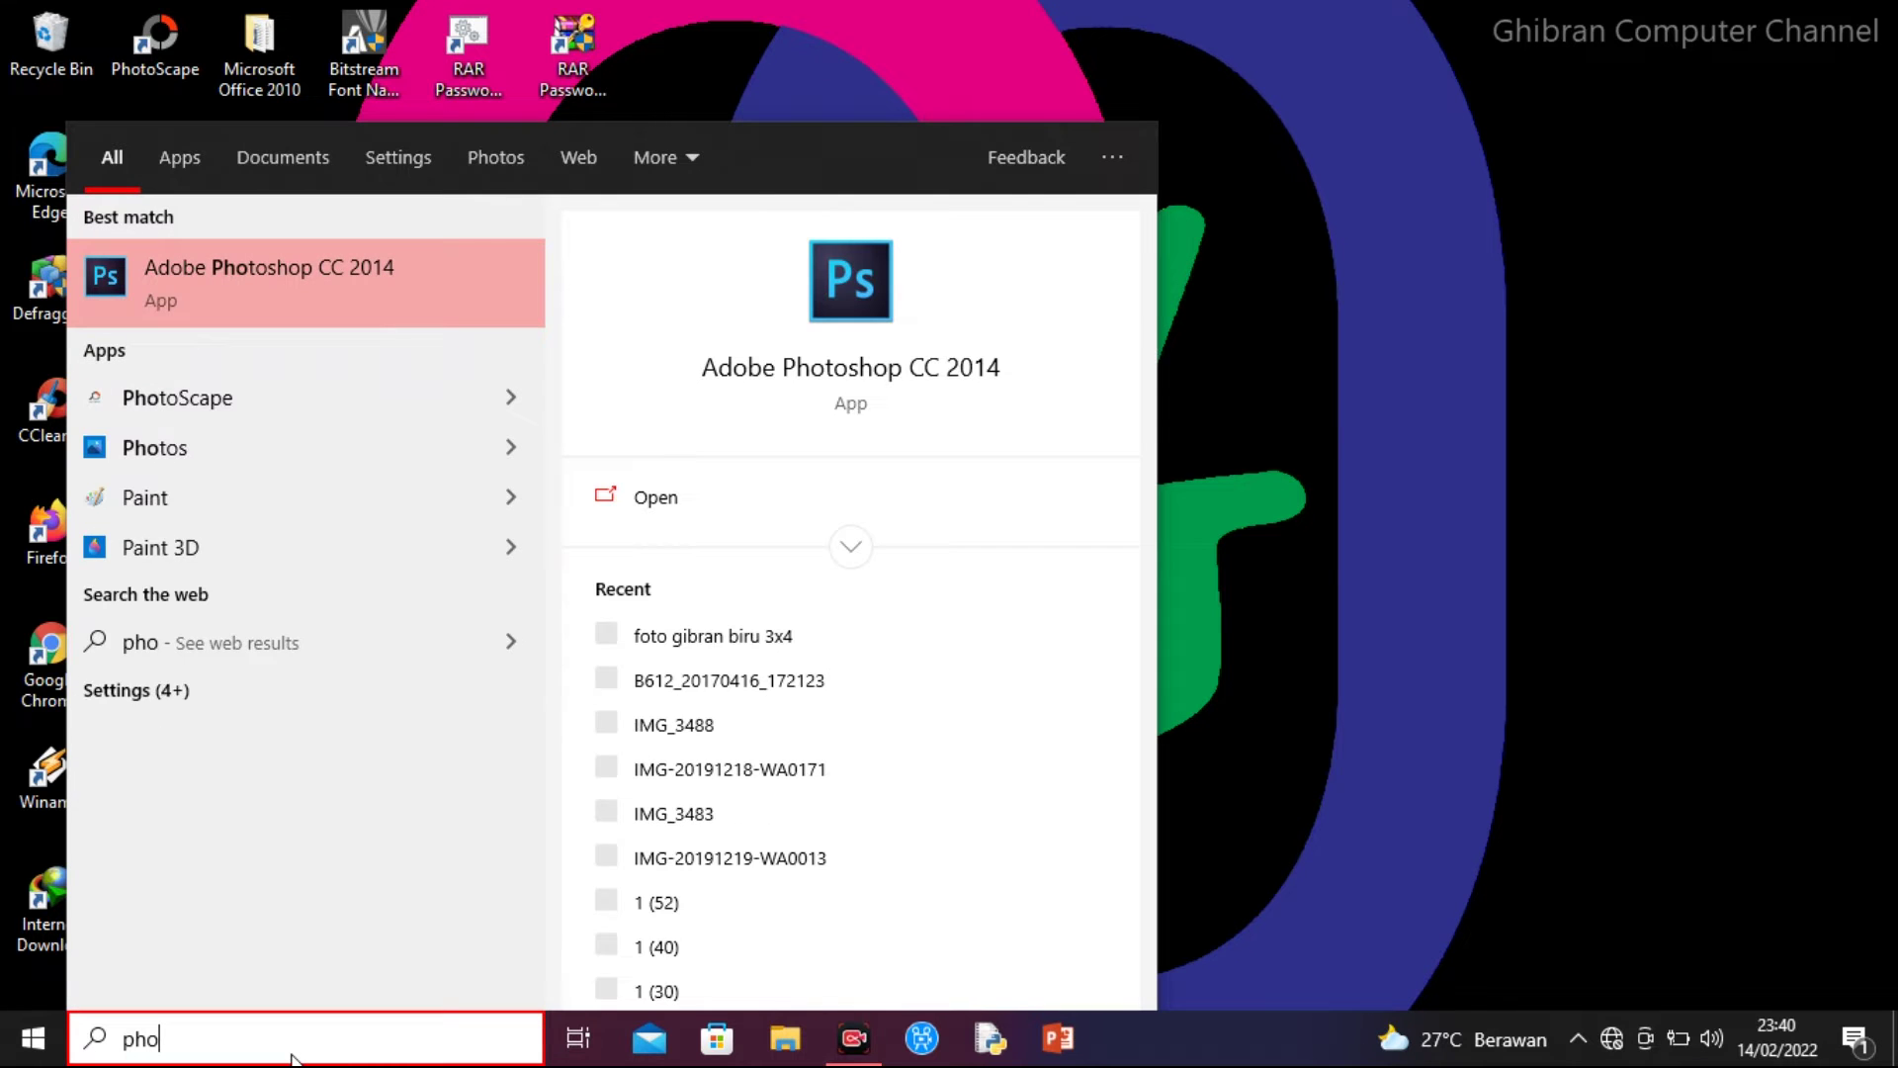
left_click(245, 281)
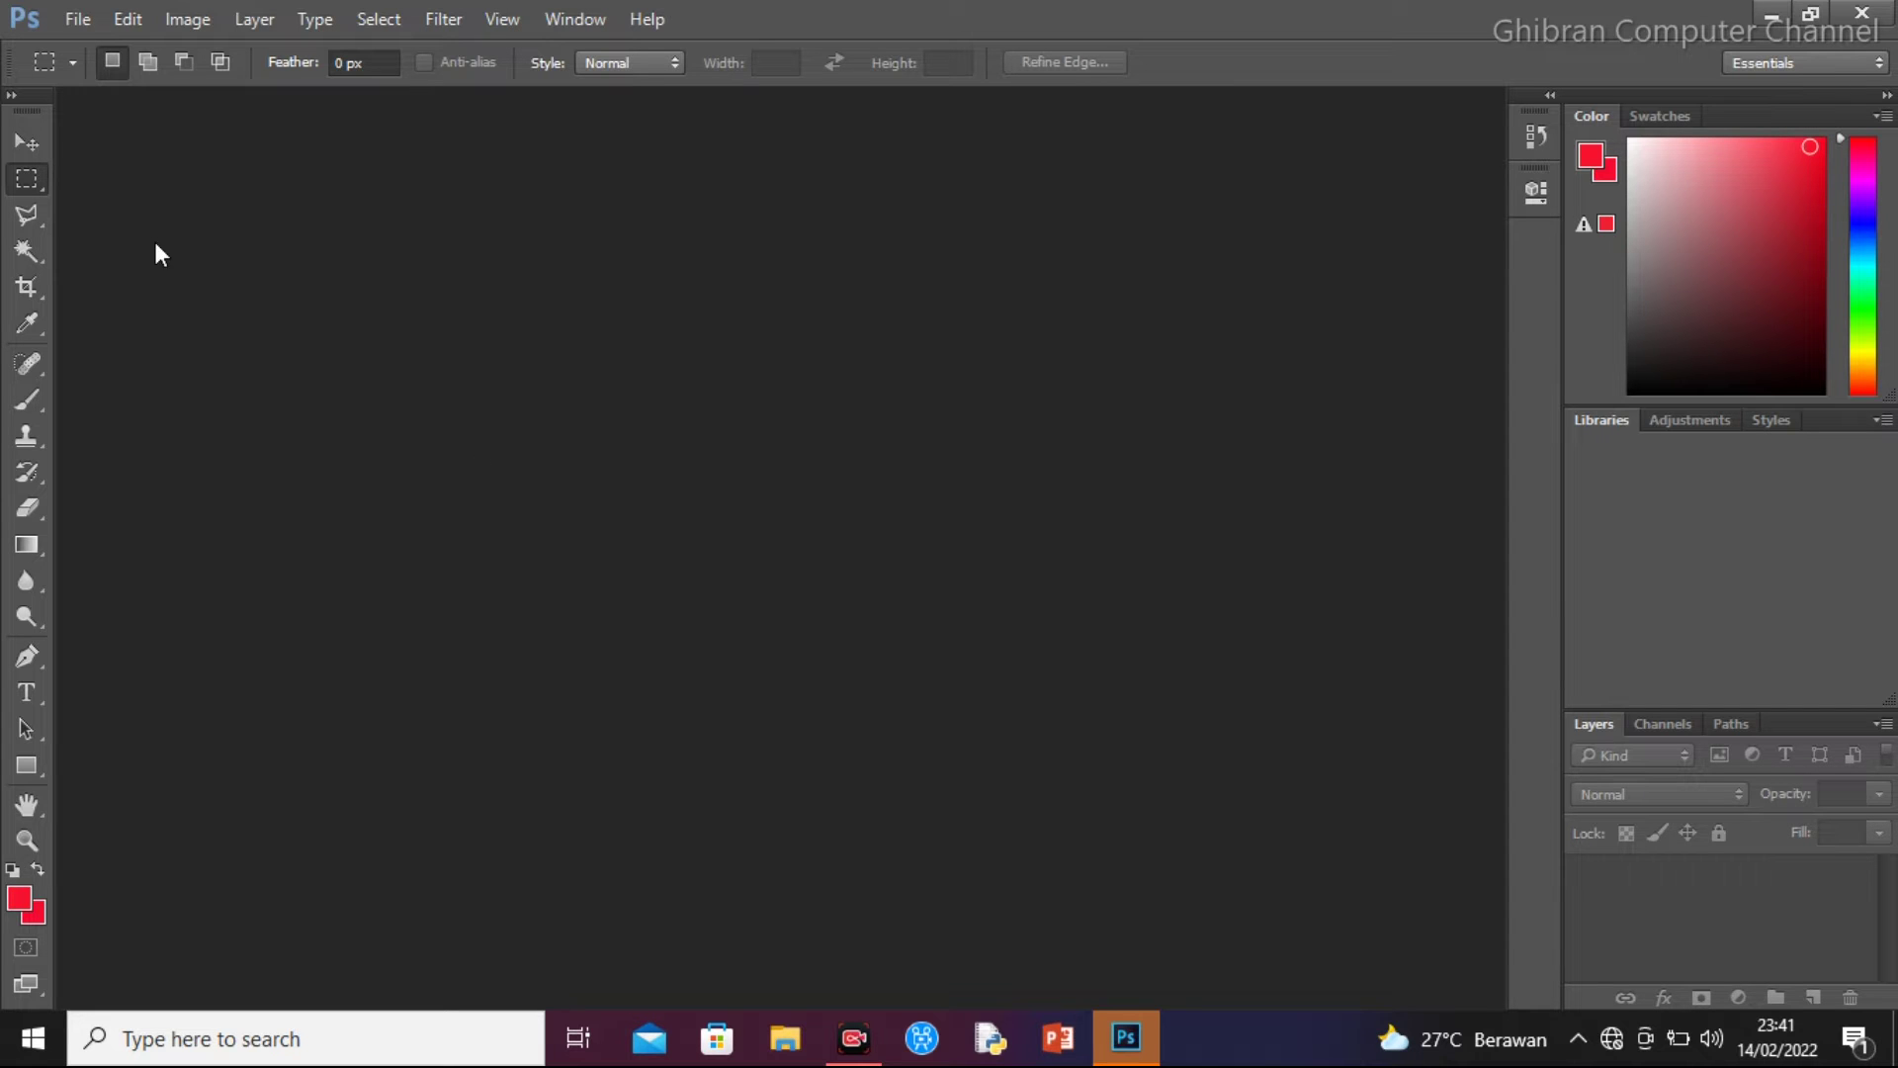
left_click(79, 18)
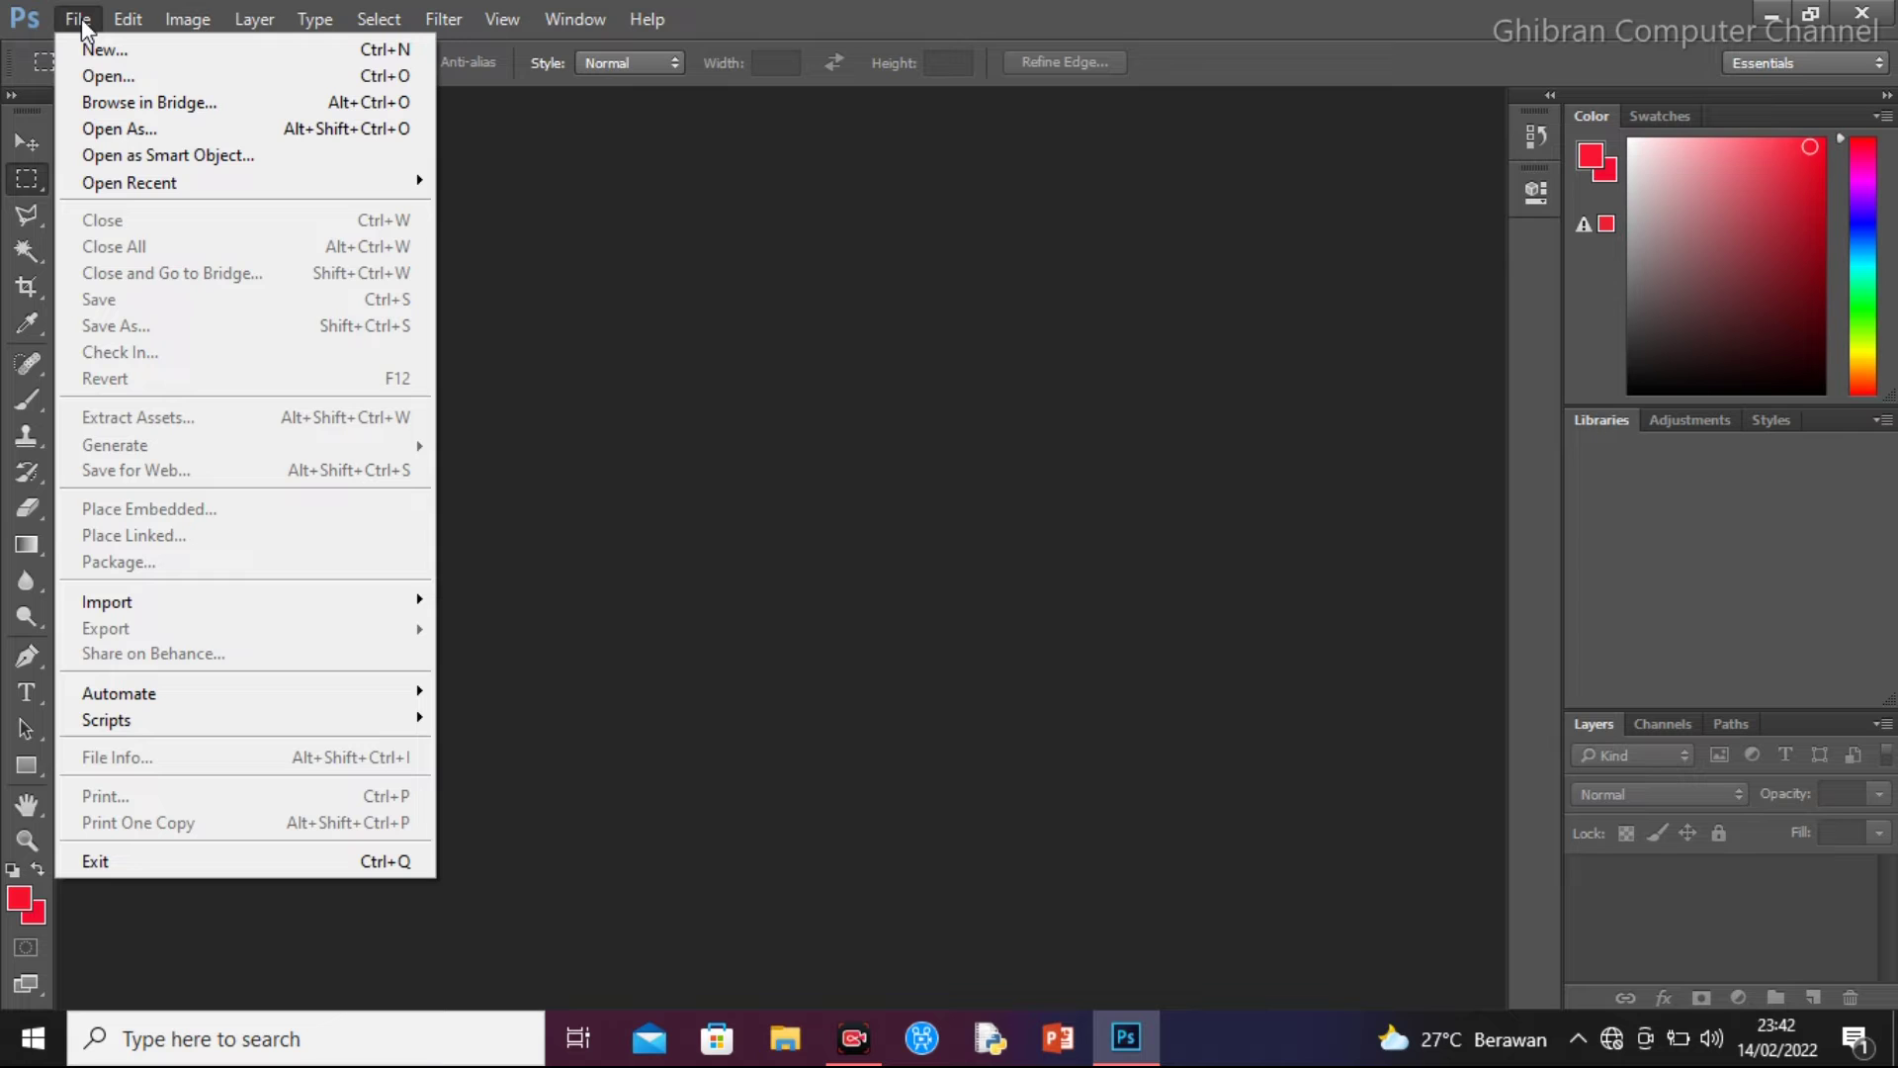
Open the photo 'foto gibran biru 2x3' from the Open dialog
left_click(106, 76)
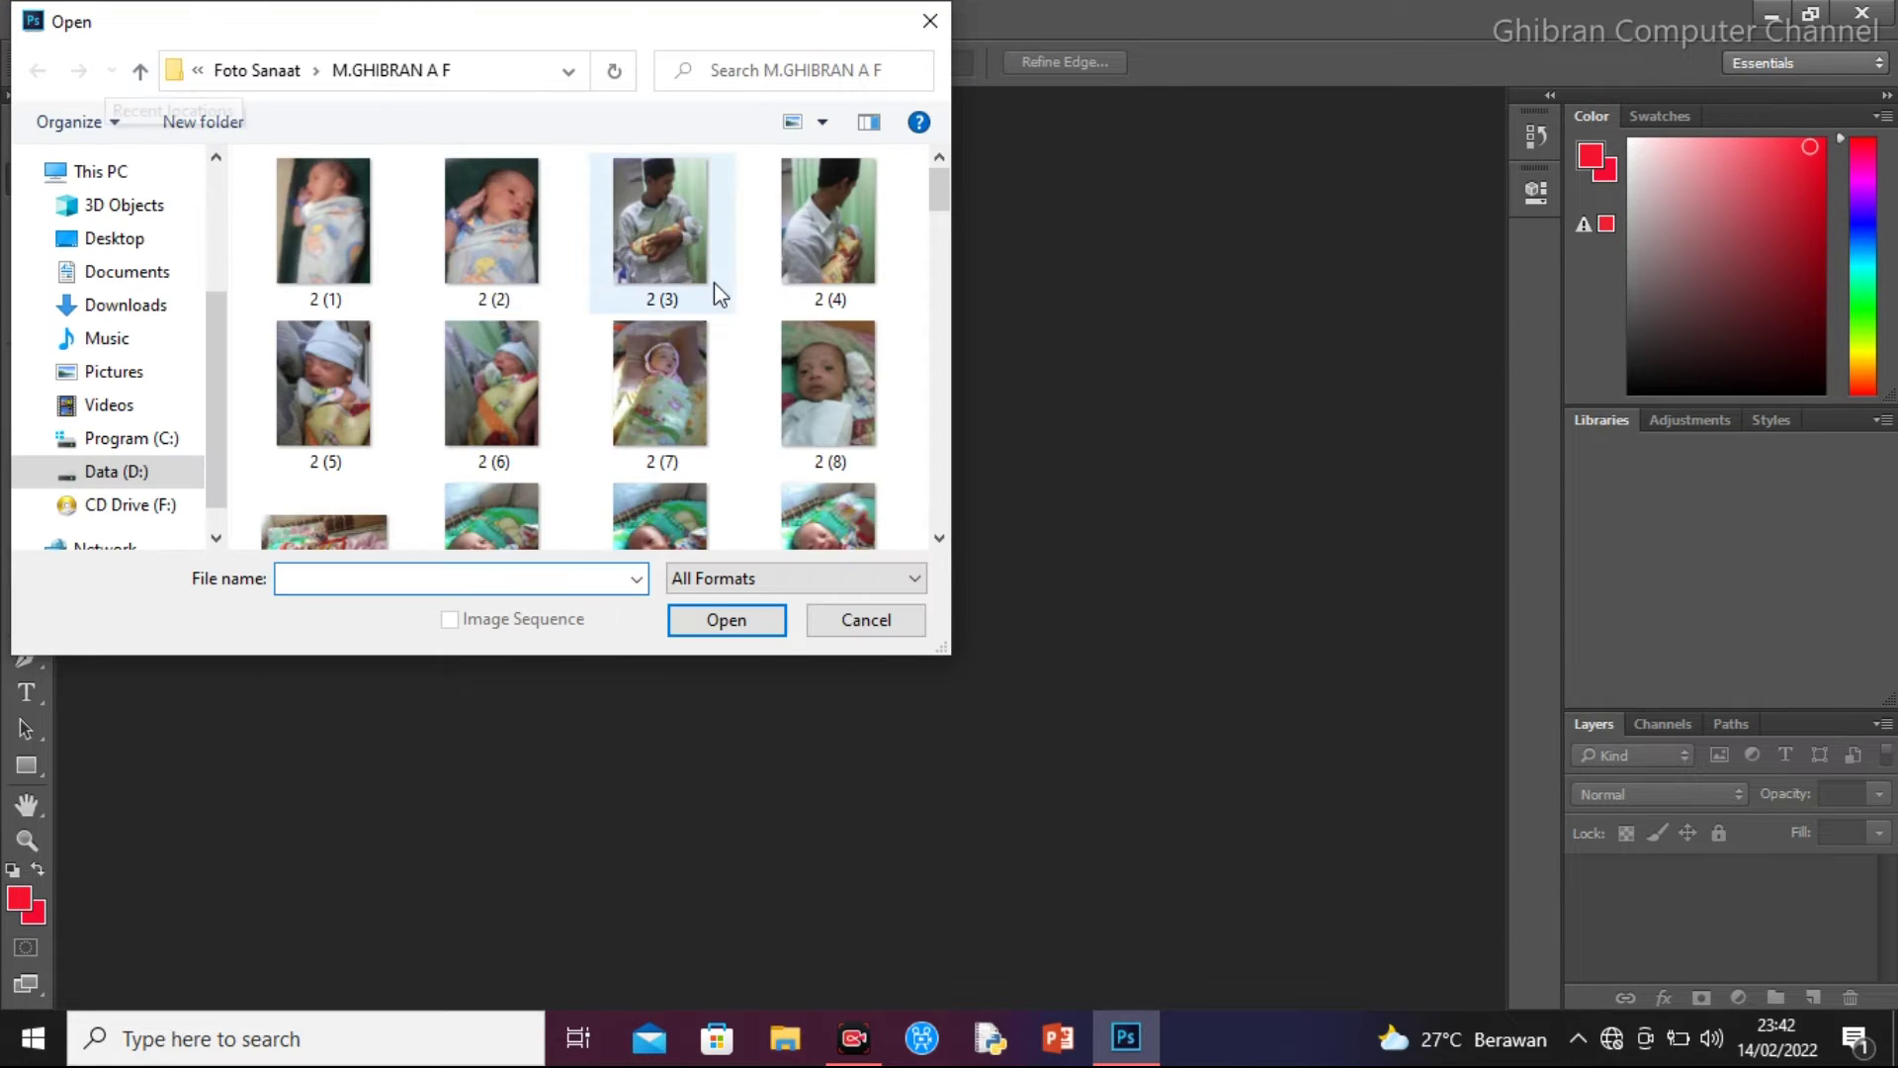
left_click_drag(943, 194, 942, 512)
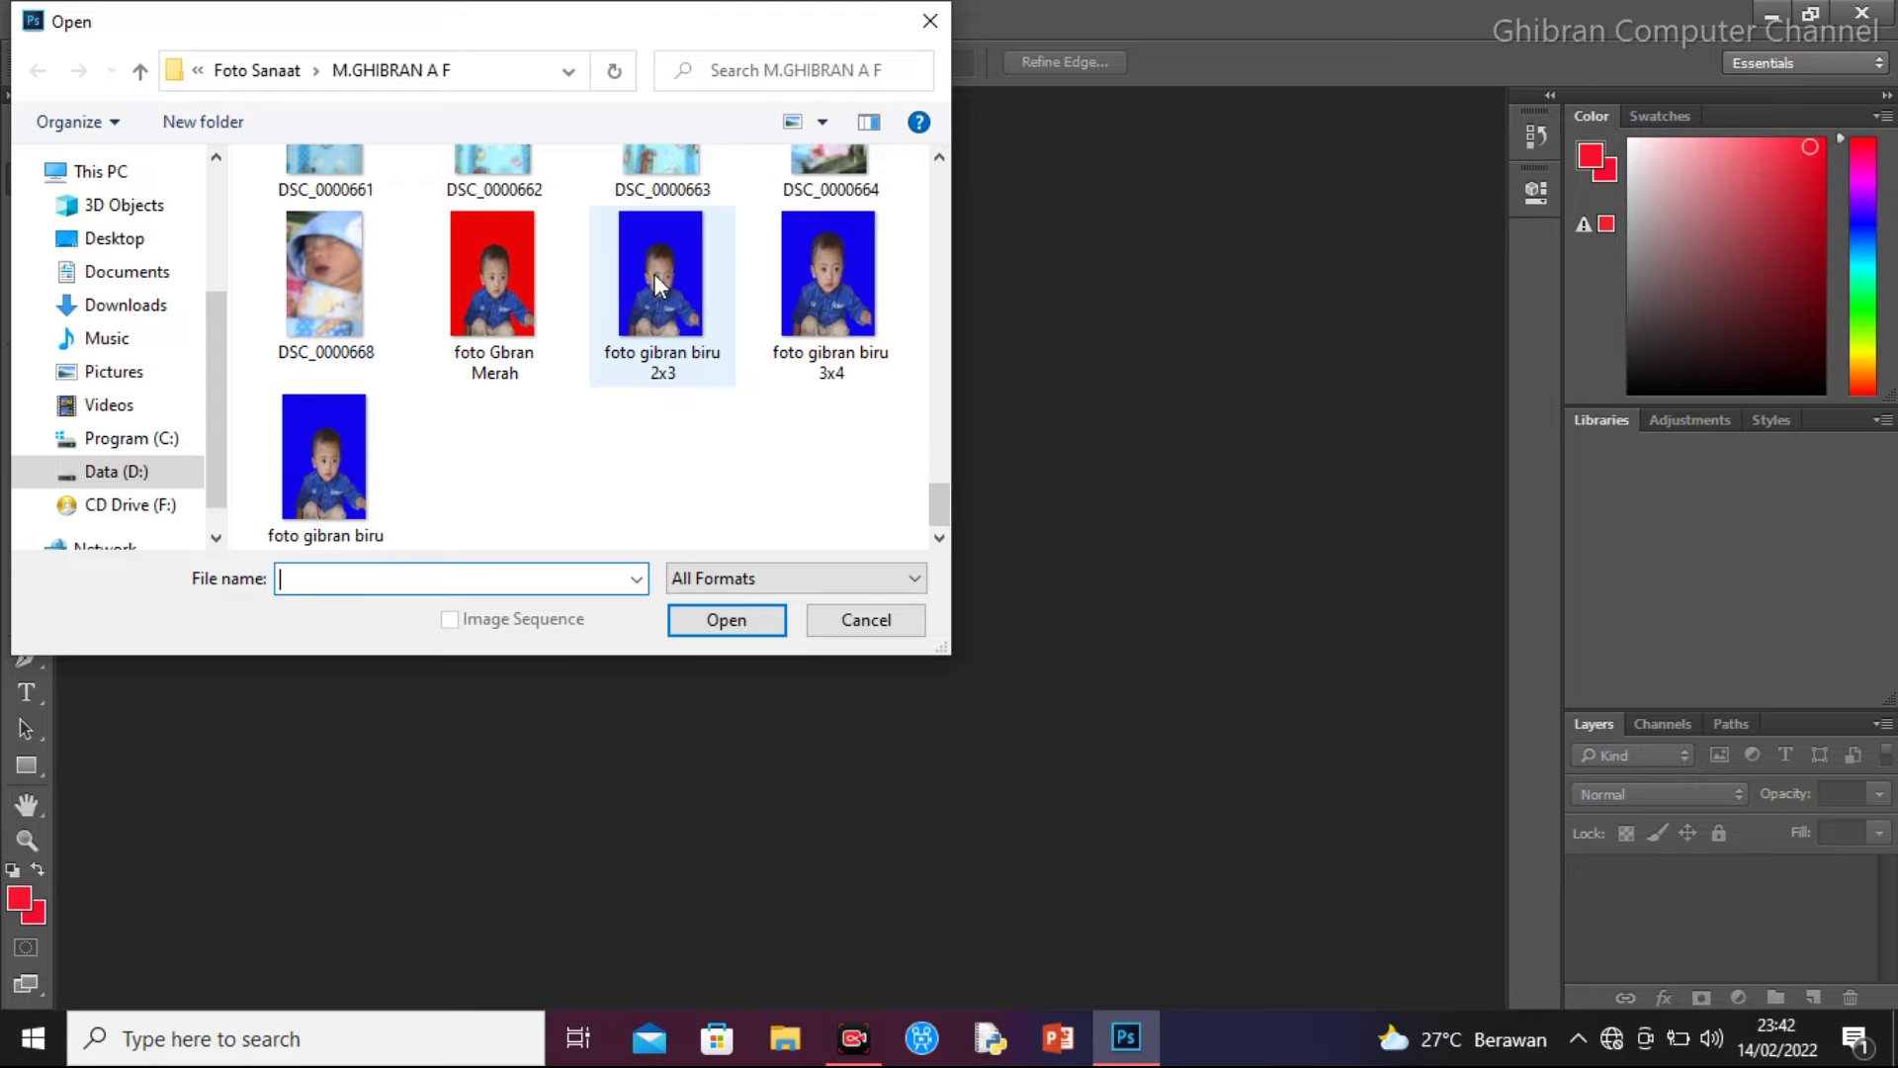
left_click(679, 276)
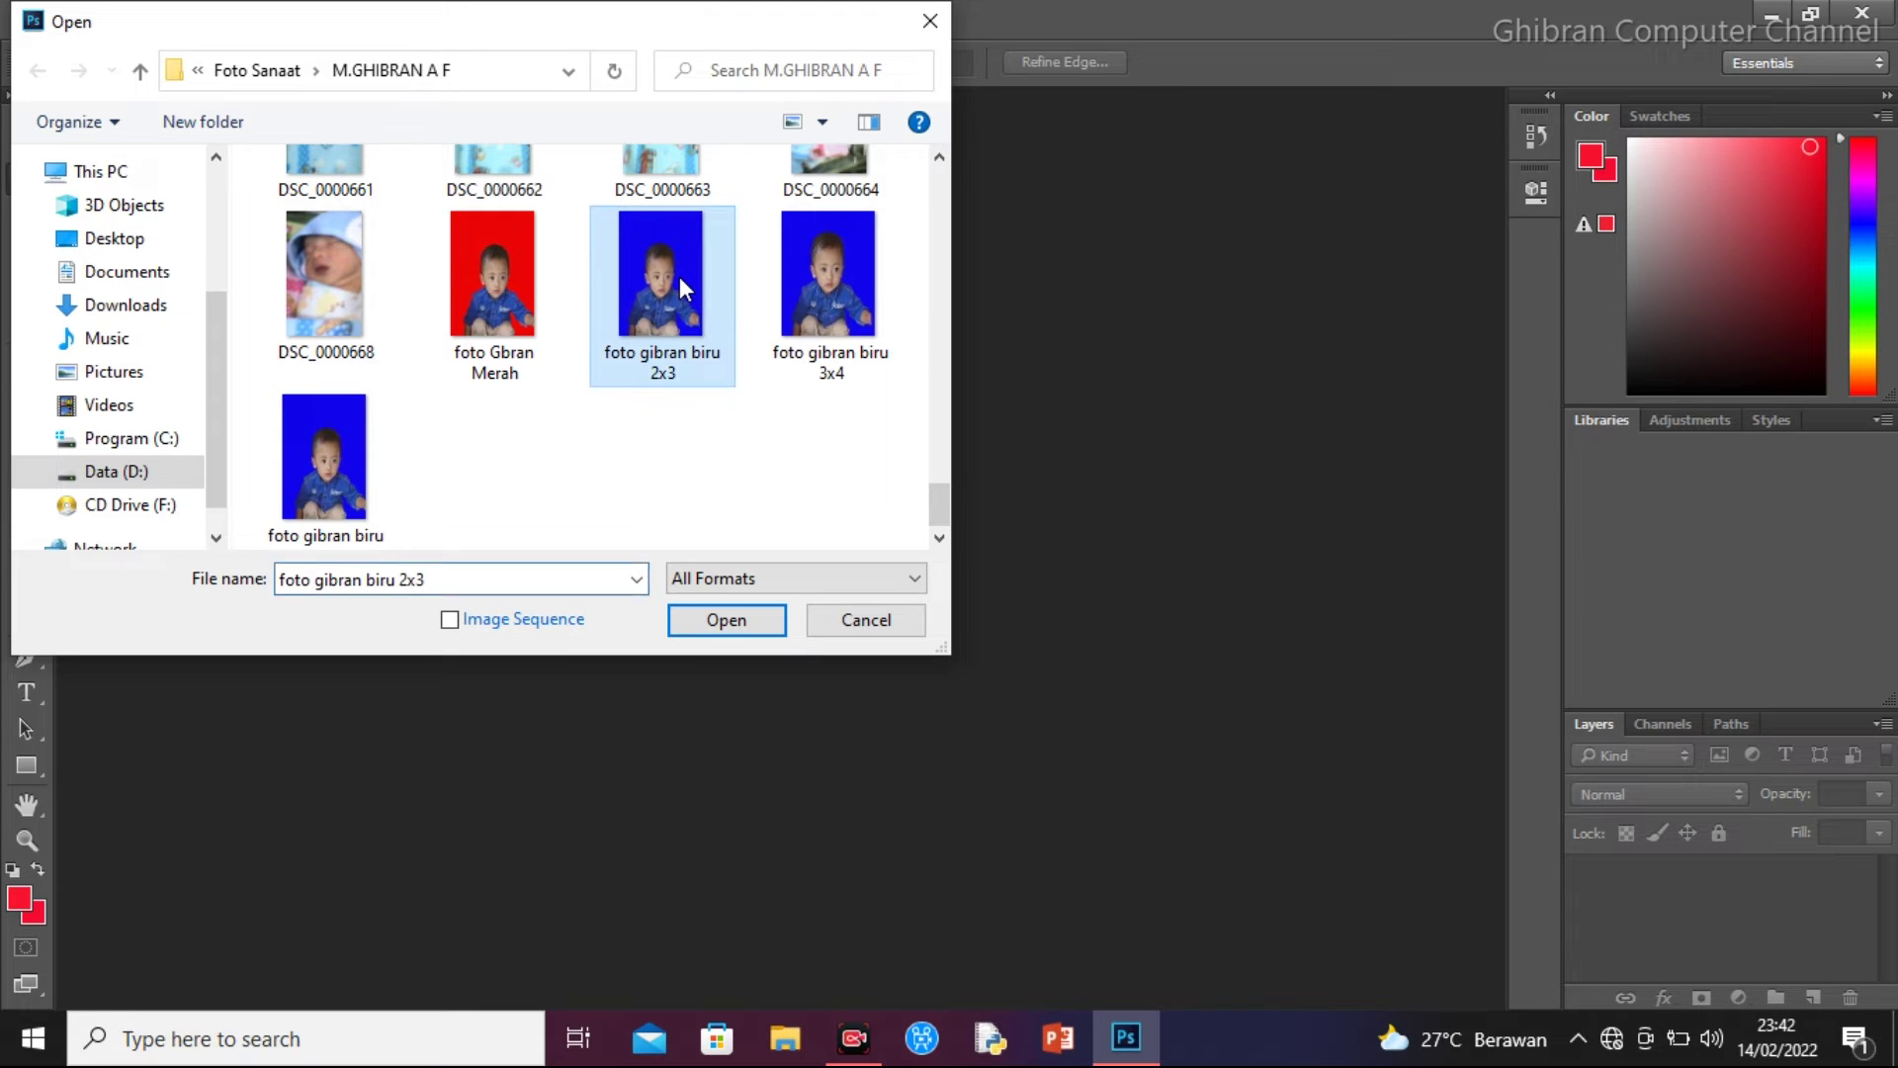
left_click(740, 622)
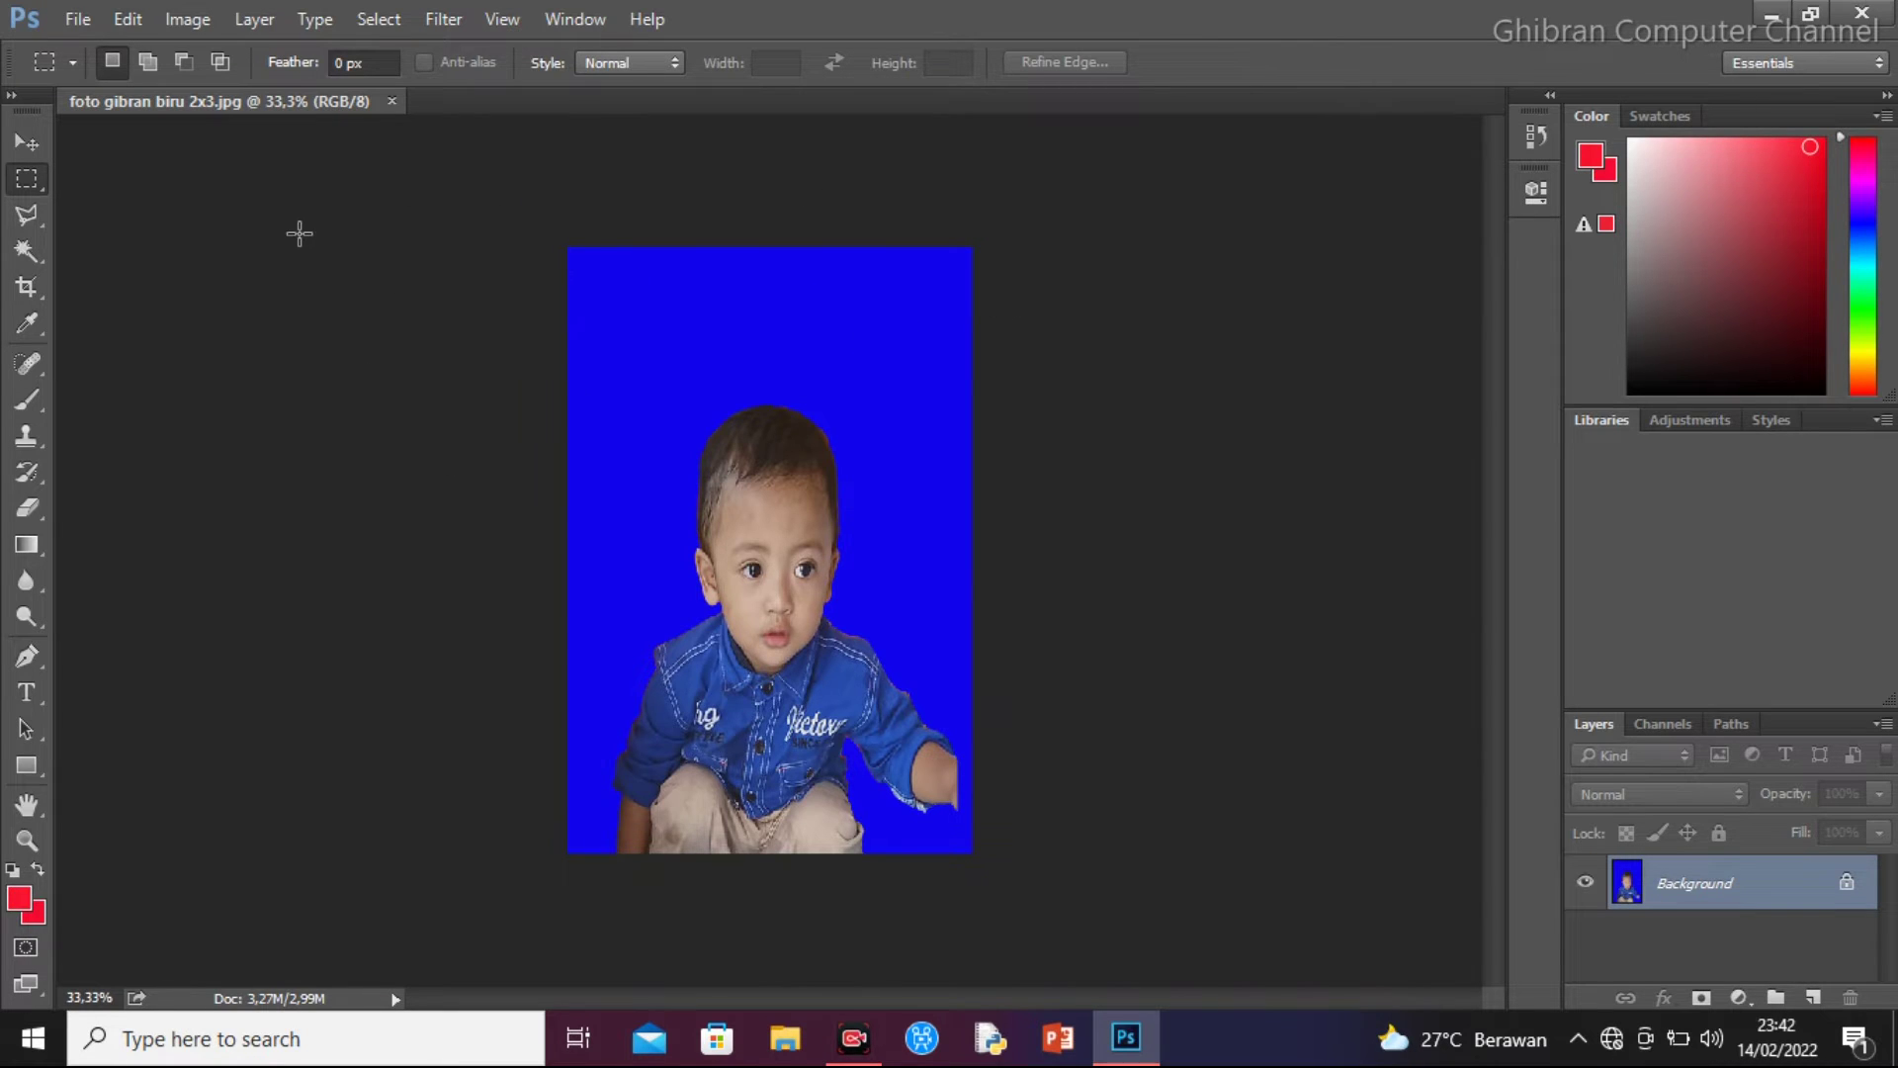
Select the solid blue background with the Magic Wand (Tolerance 32, Contiguous) for filling
left_click(27, 249)
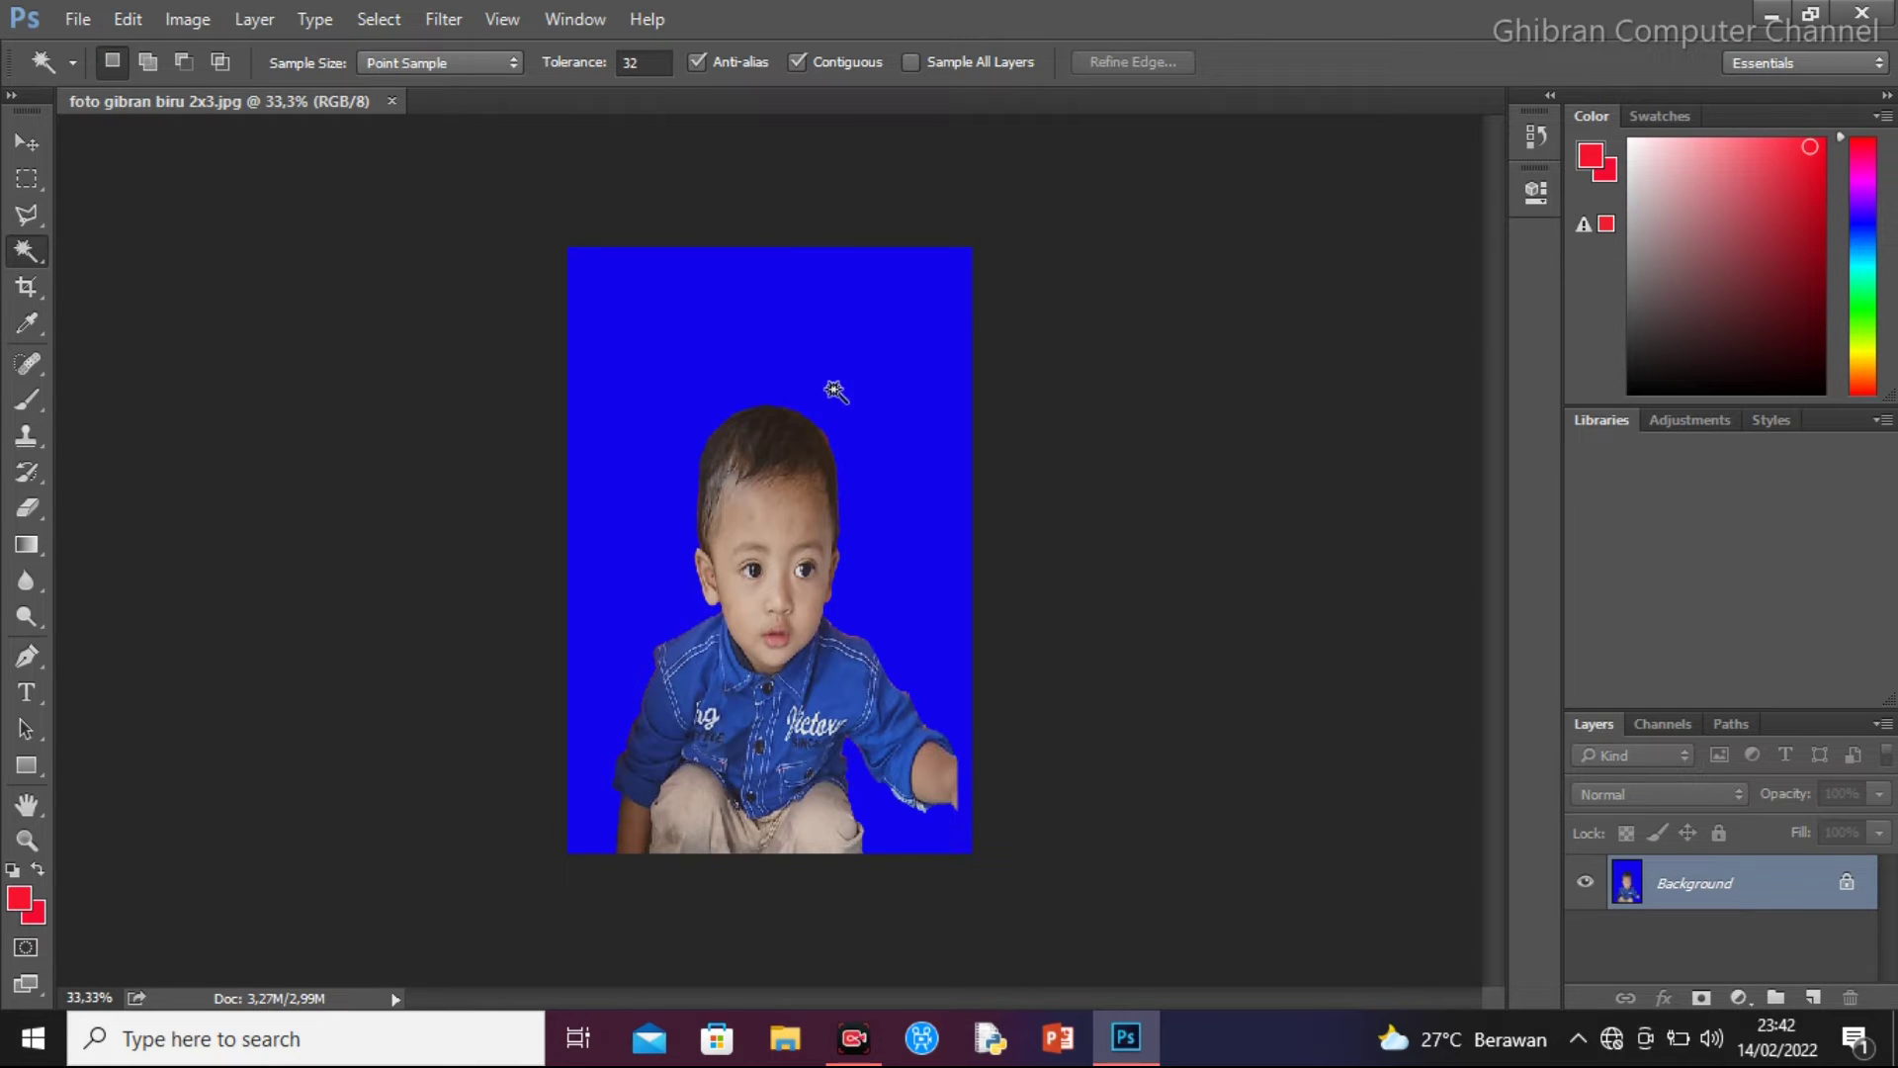
left_click(813, 393)
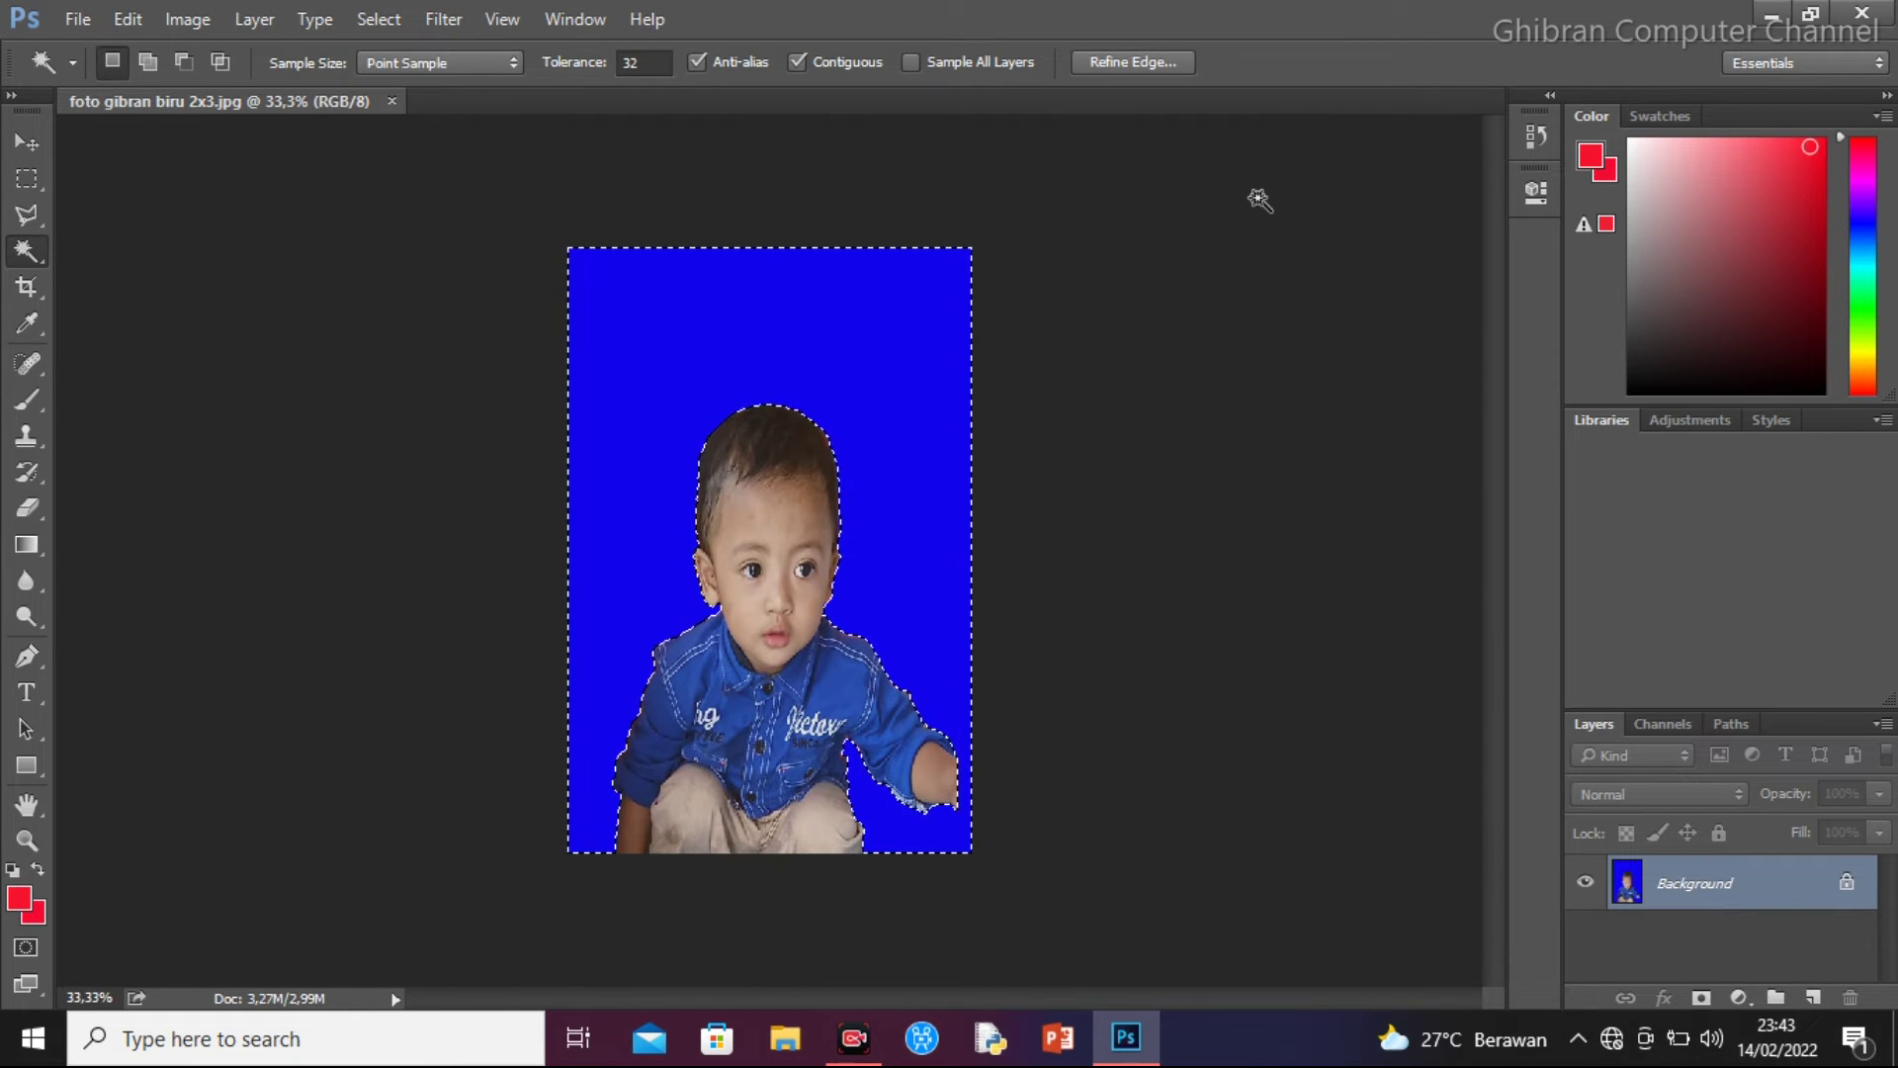
key("shift+F5")
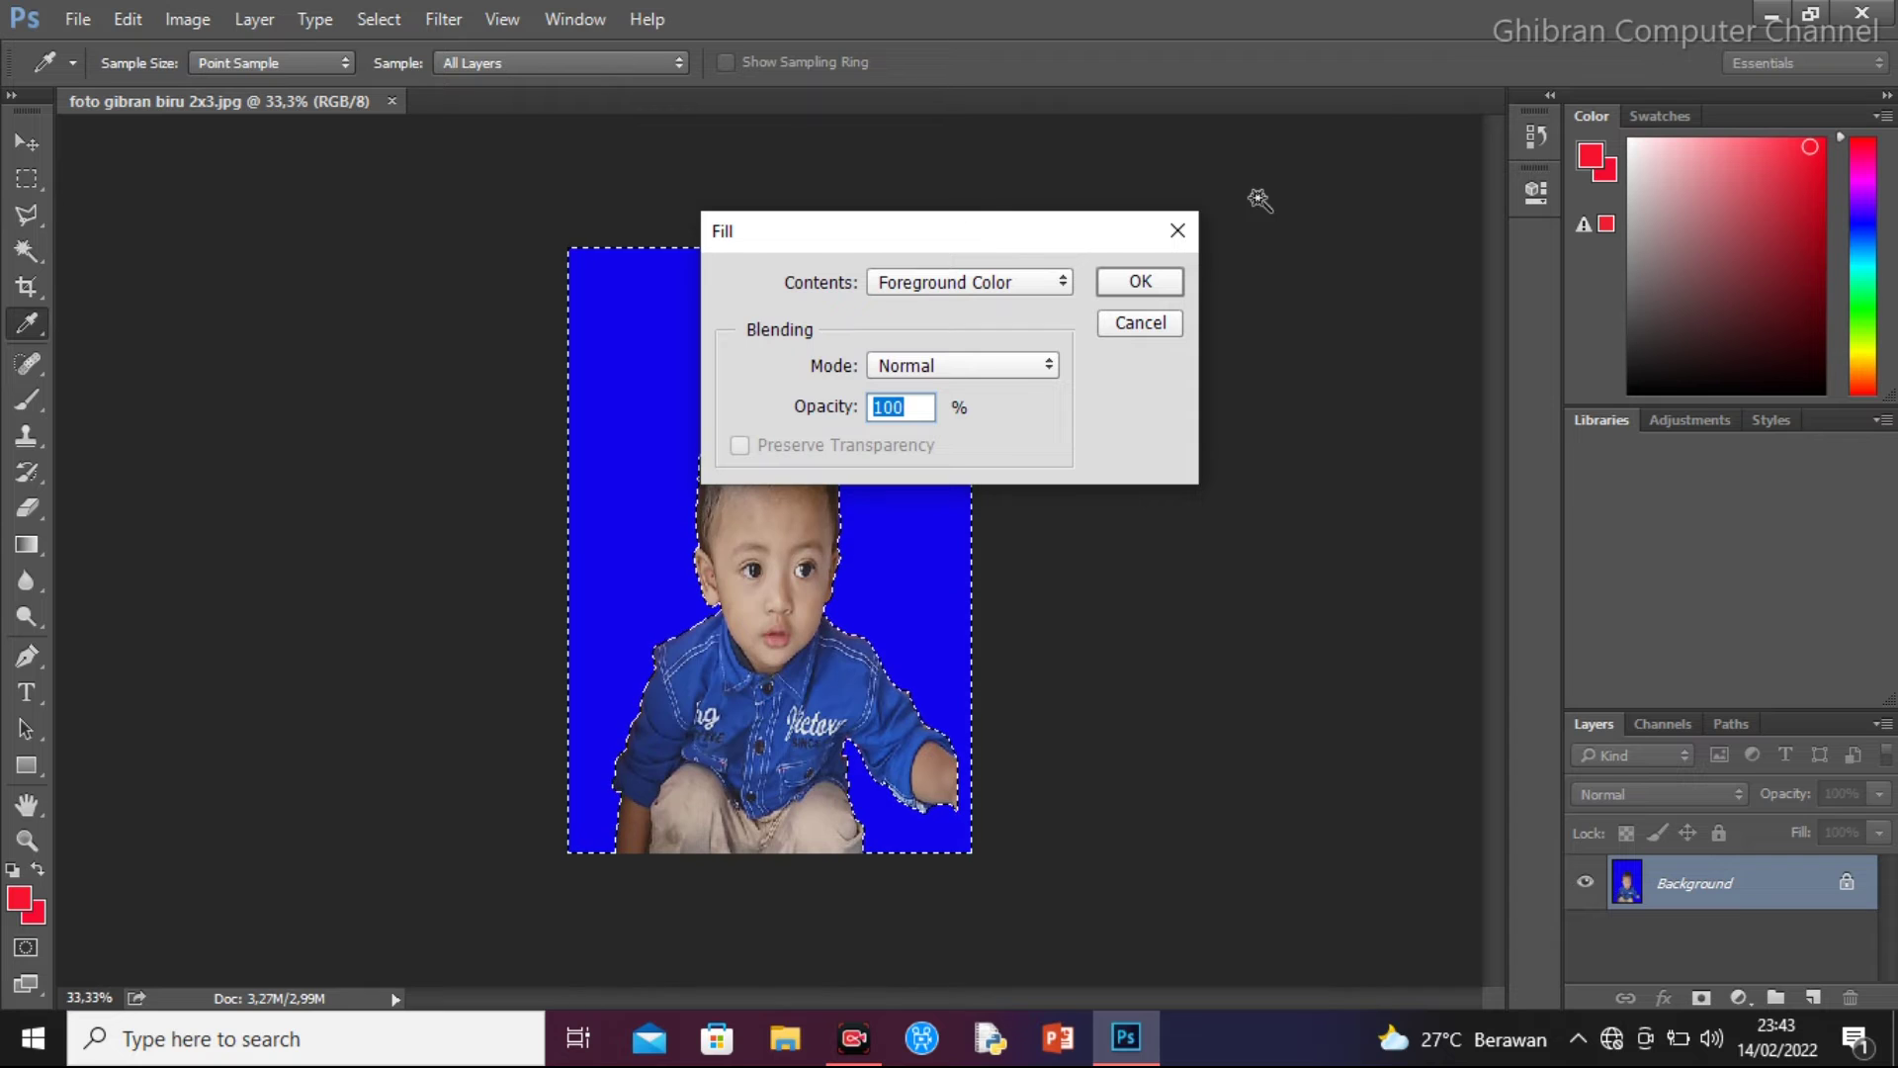
Fill the selection with the red Foreground Color at 100% opacity
left_click(1157, 279)
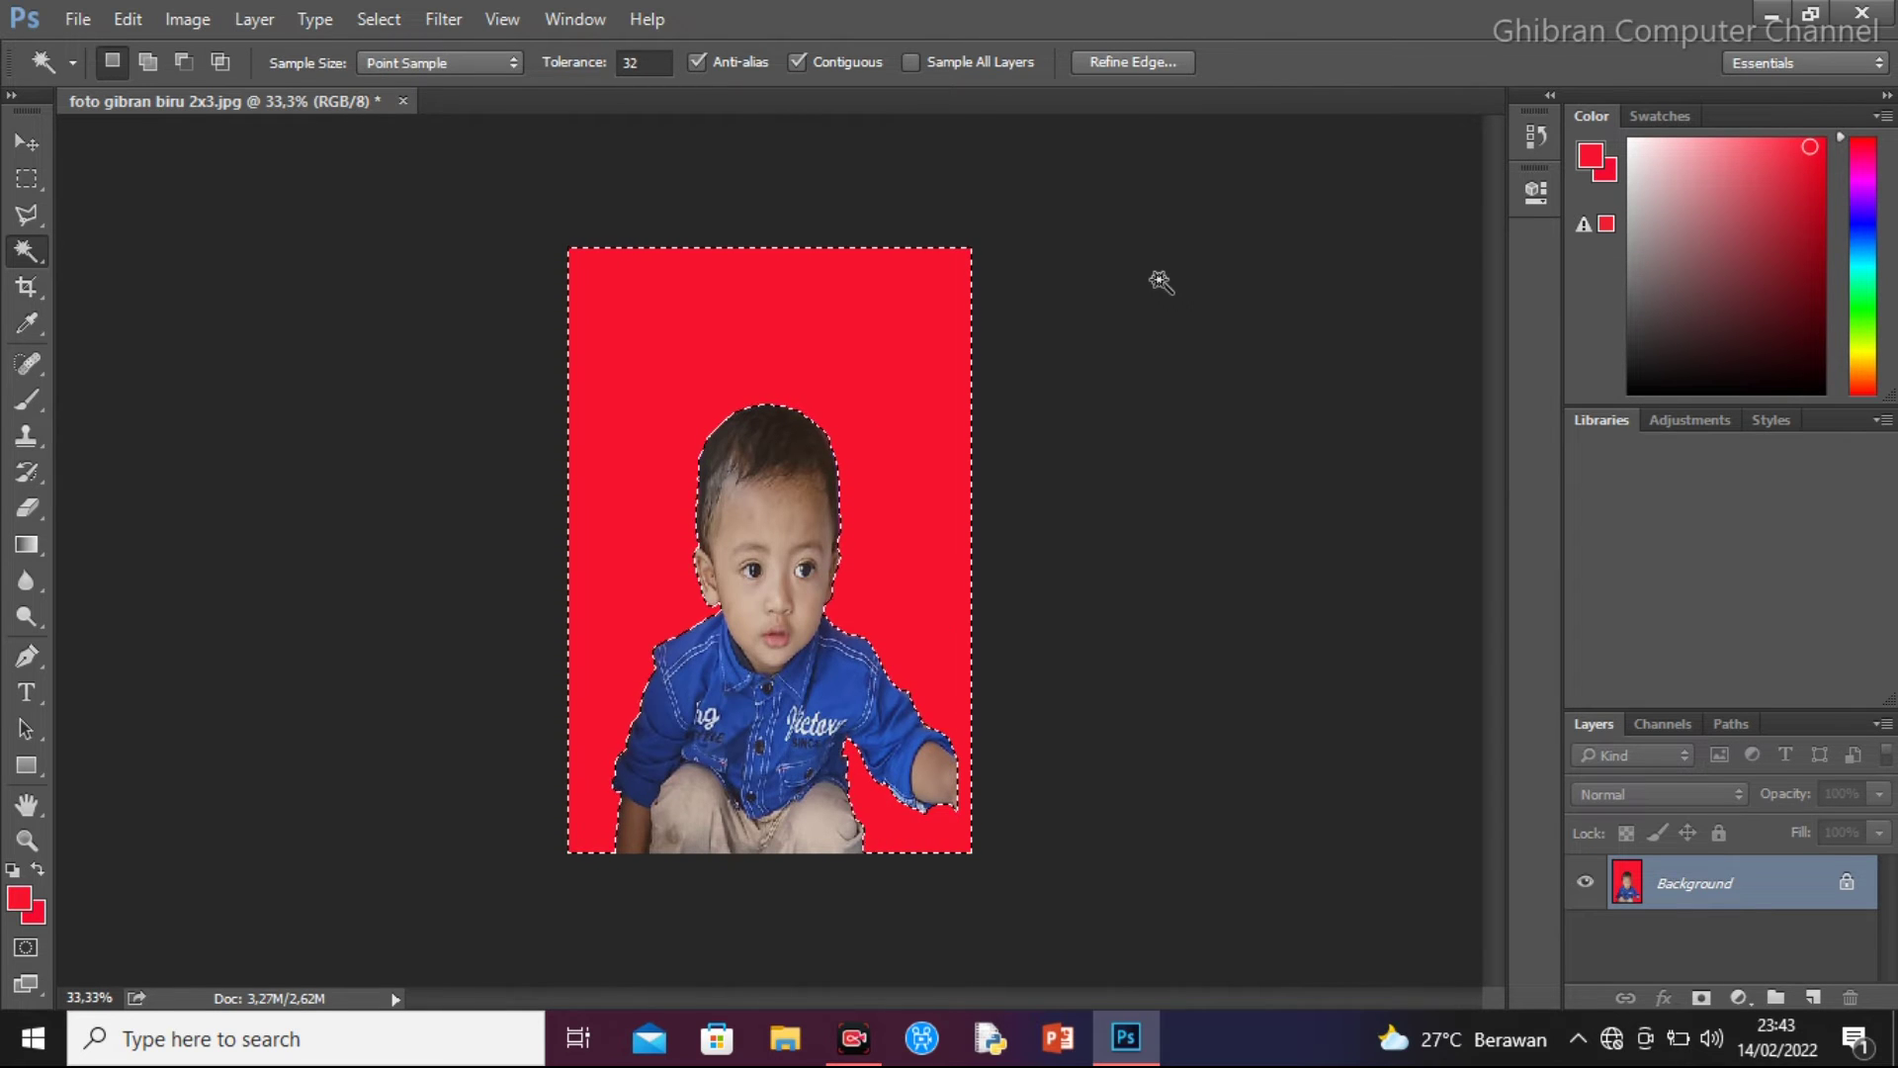
Fill the background with green (13f72e) as the foreground colour, then deselect
left_click(1591, 158)
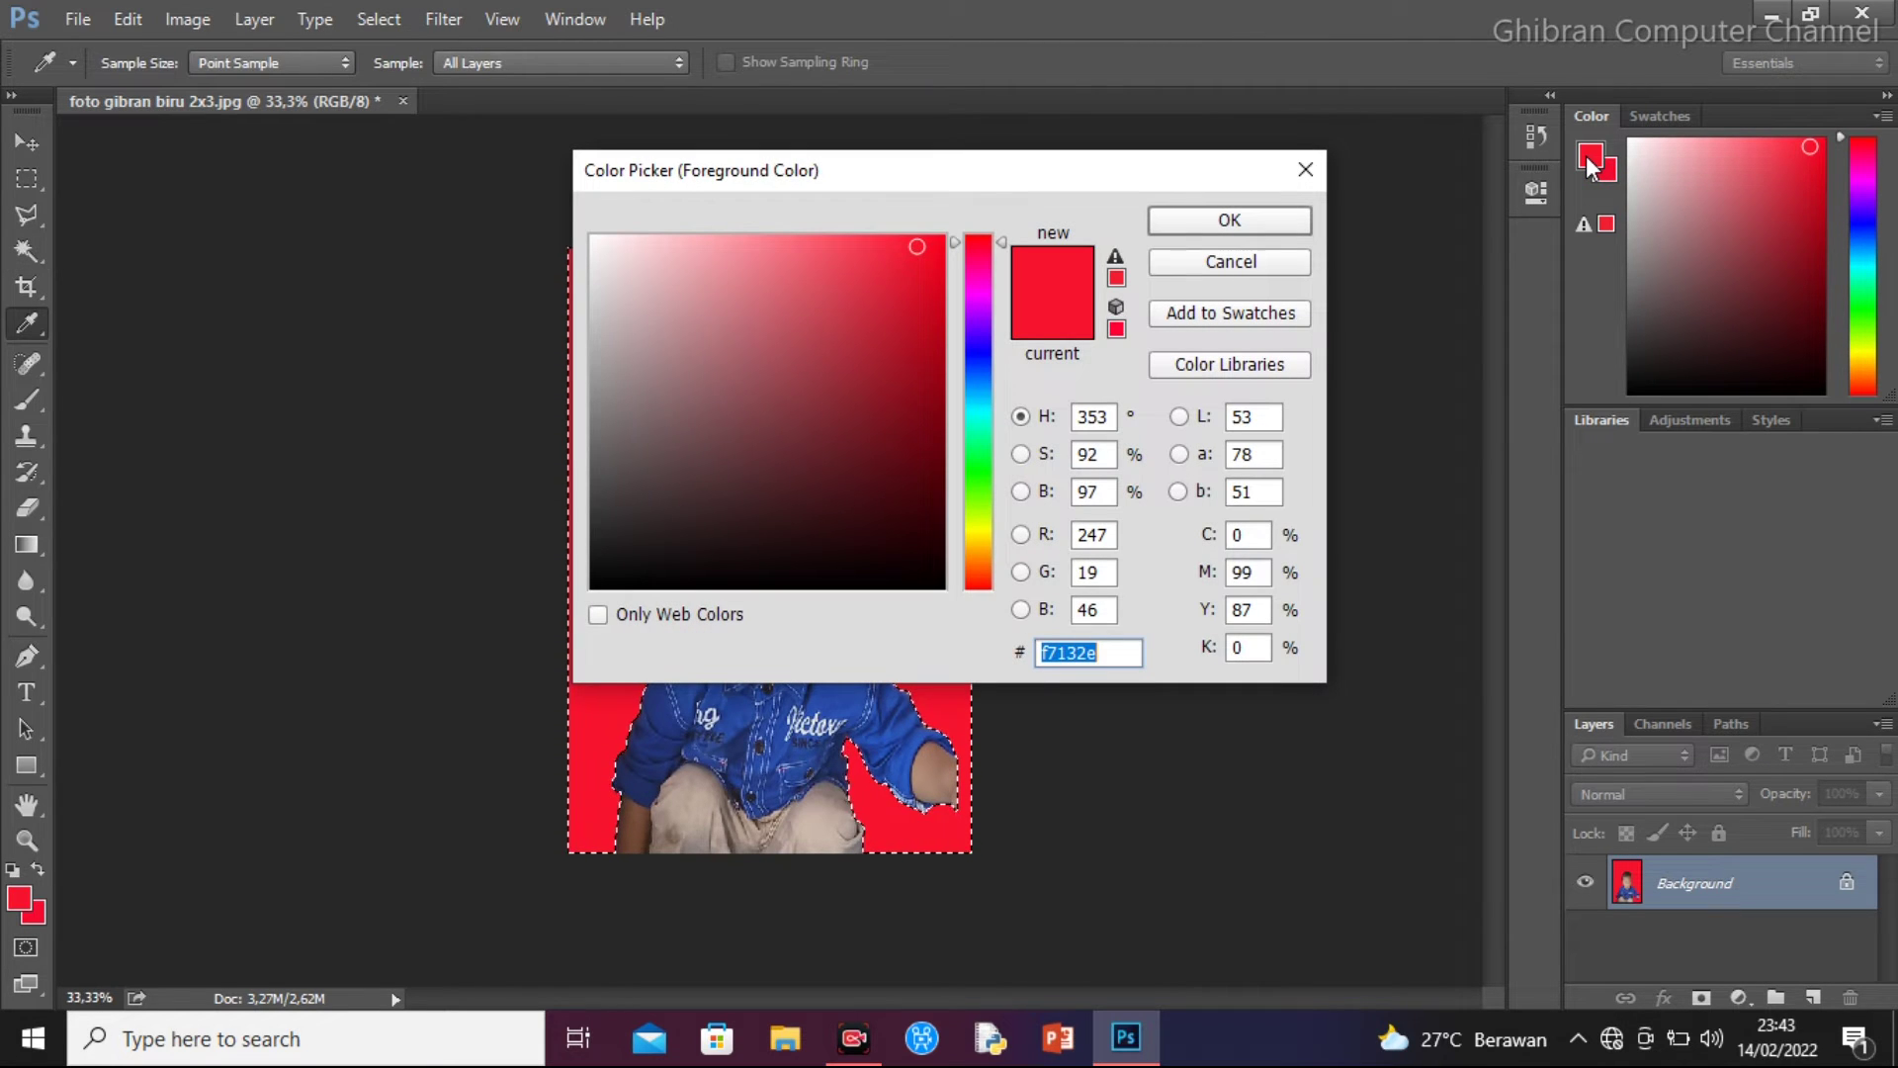
left_click(977, 465)
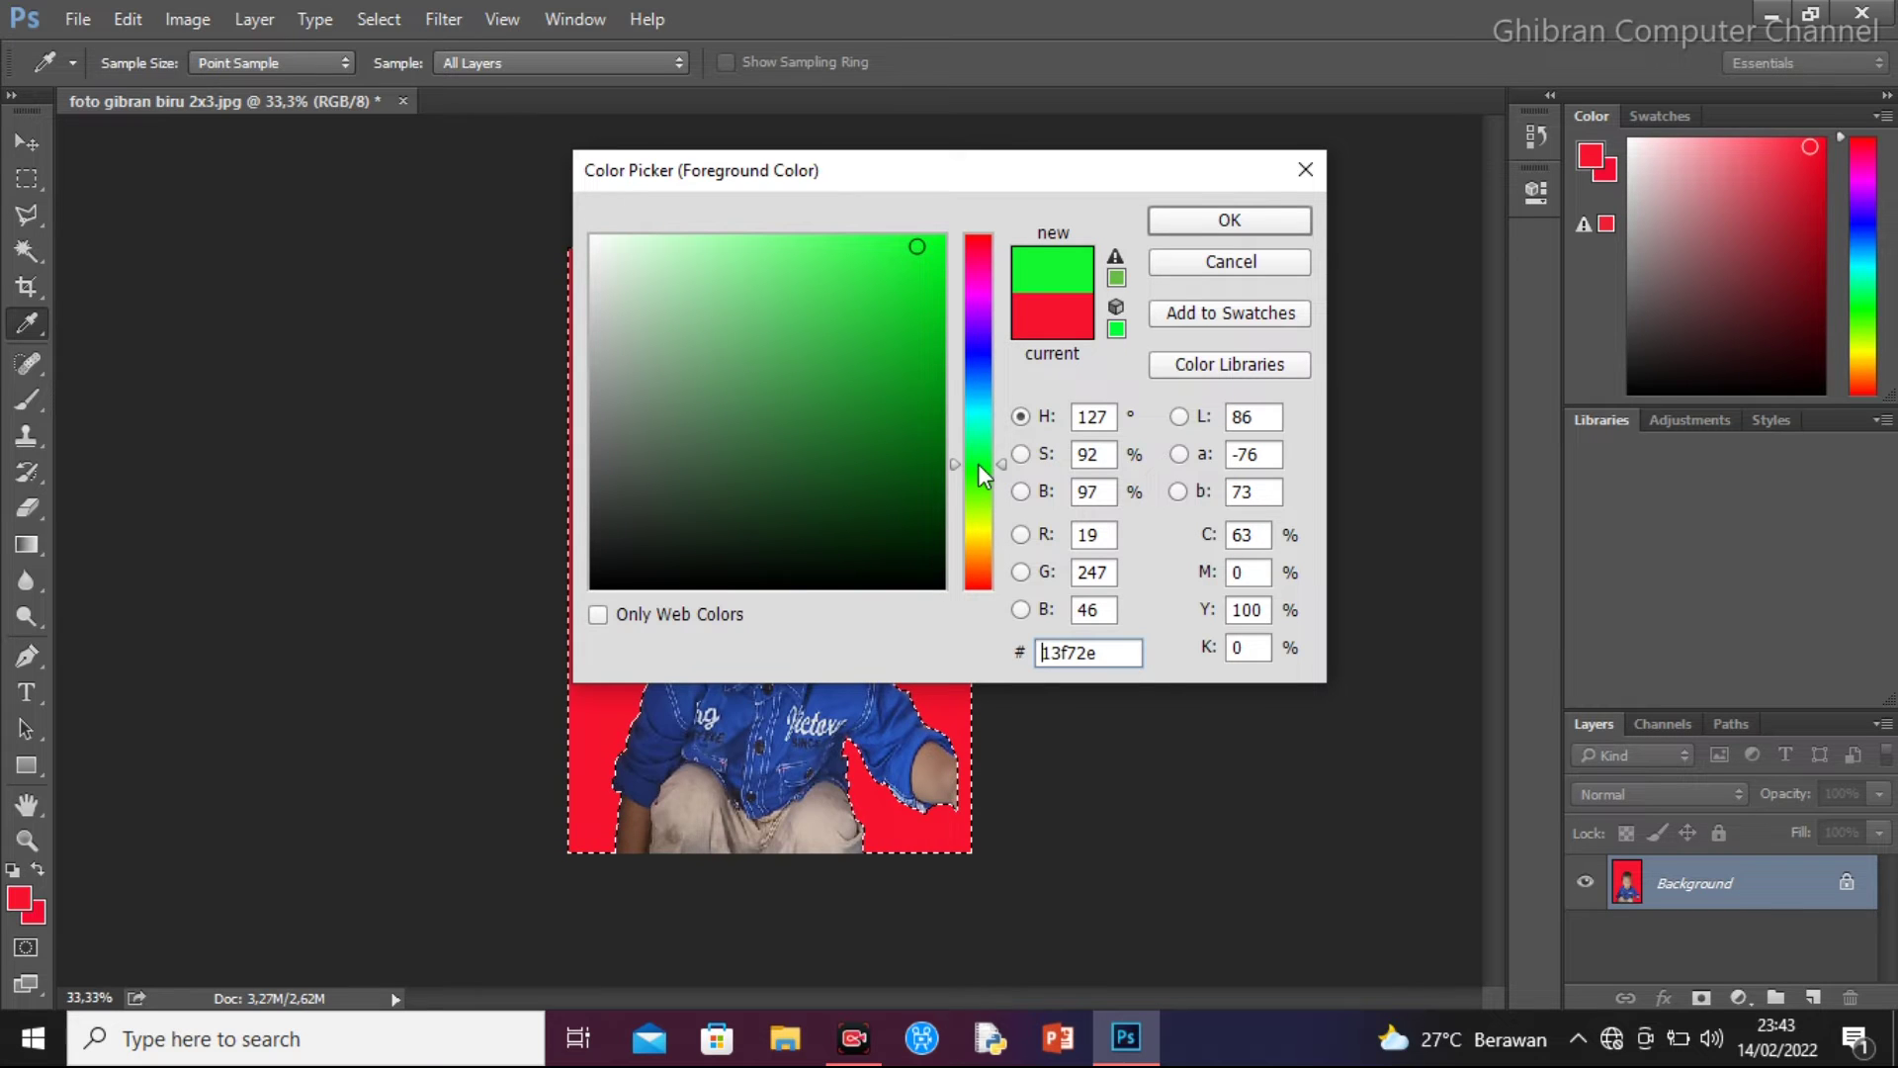
left_click(1230, 219)
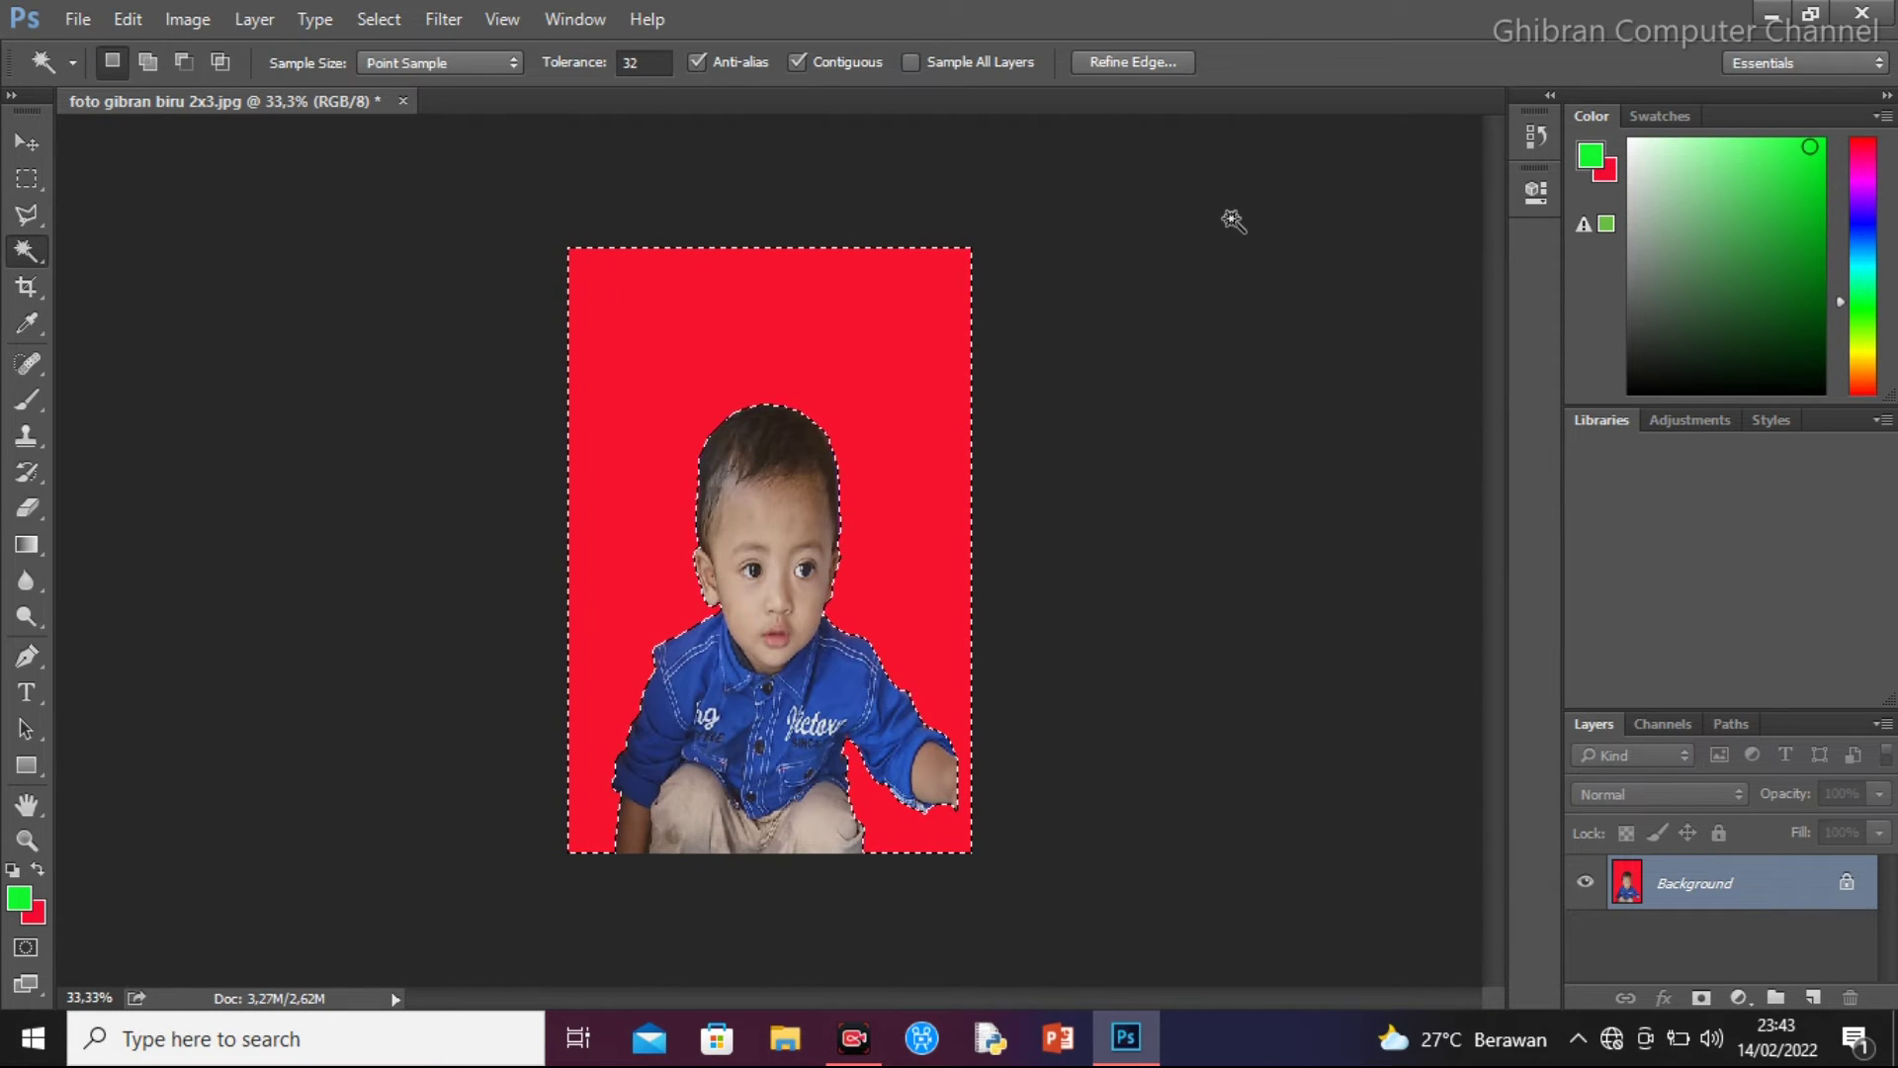
key("shift+F5")
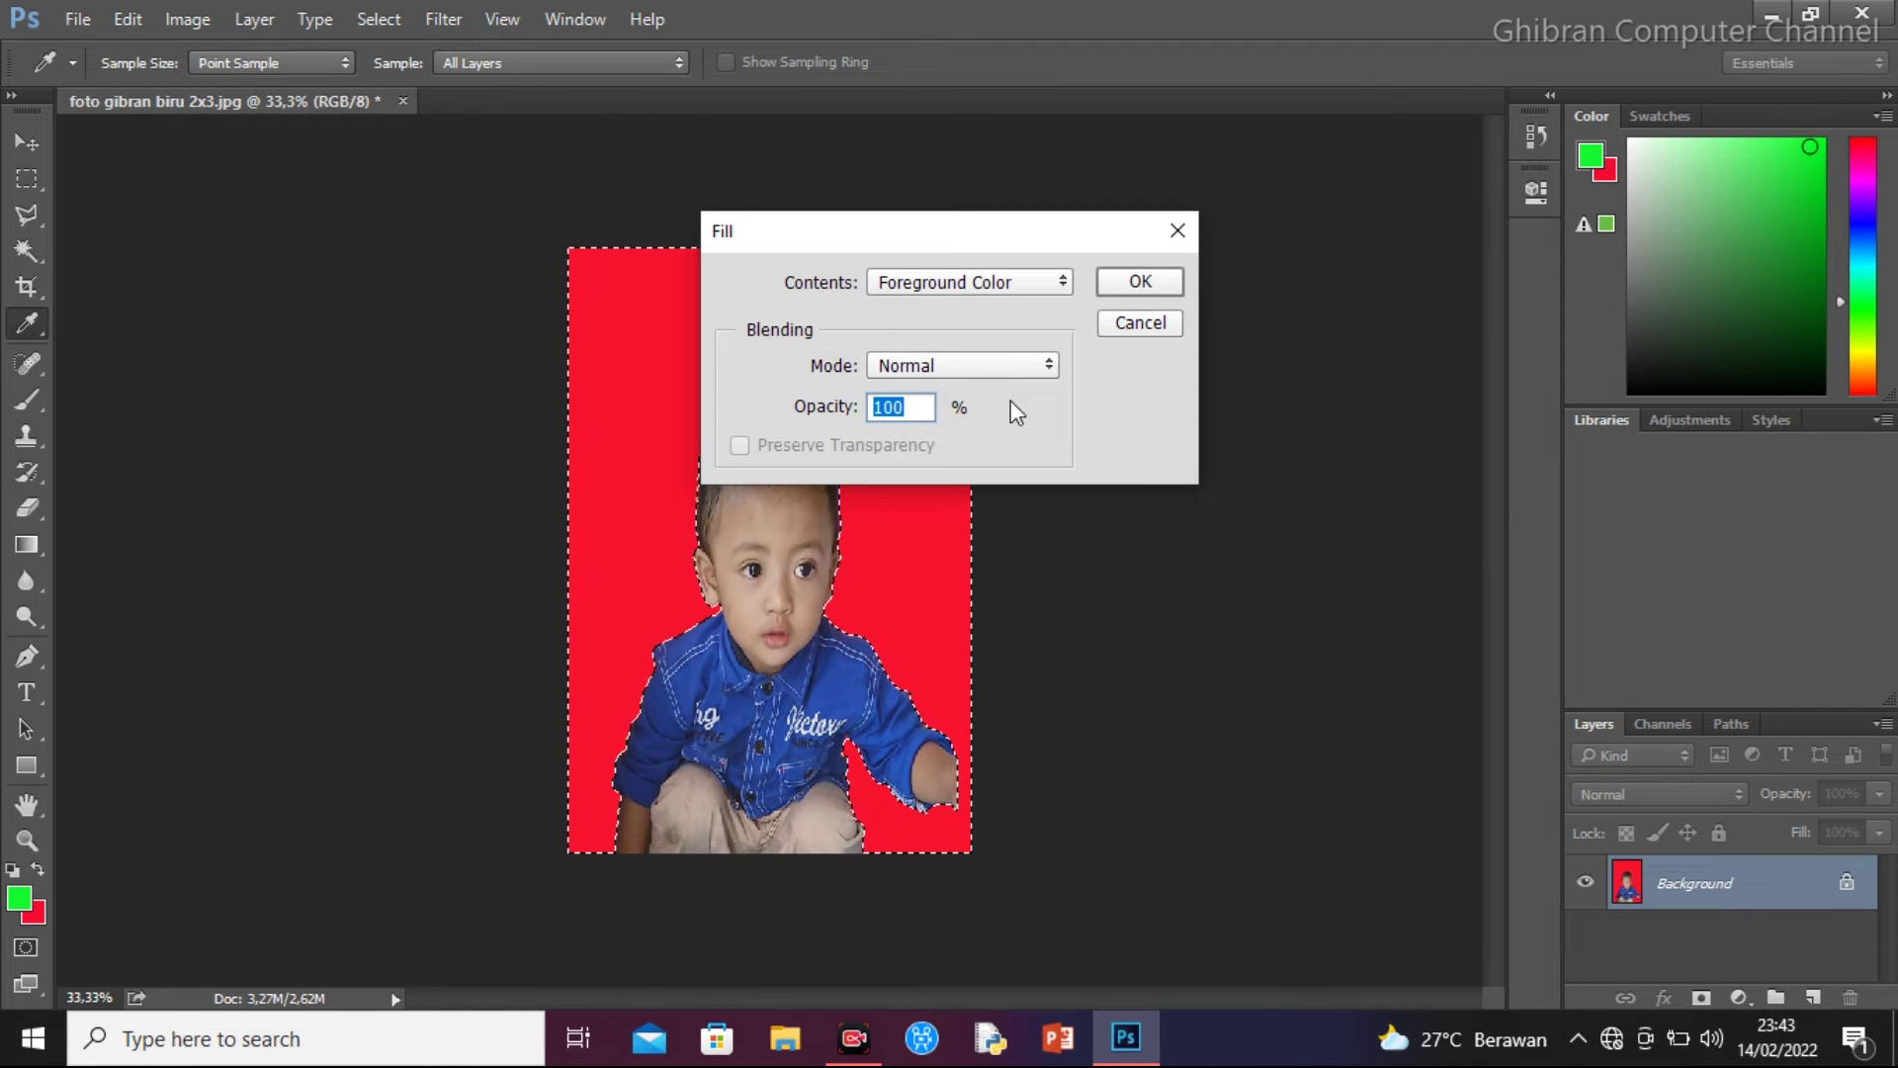
left_click(1127, 283)
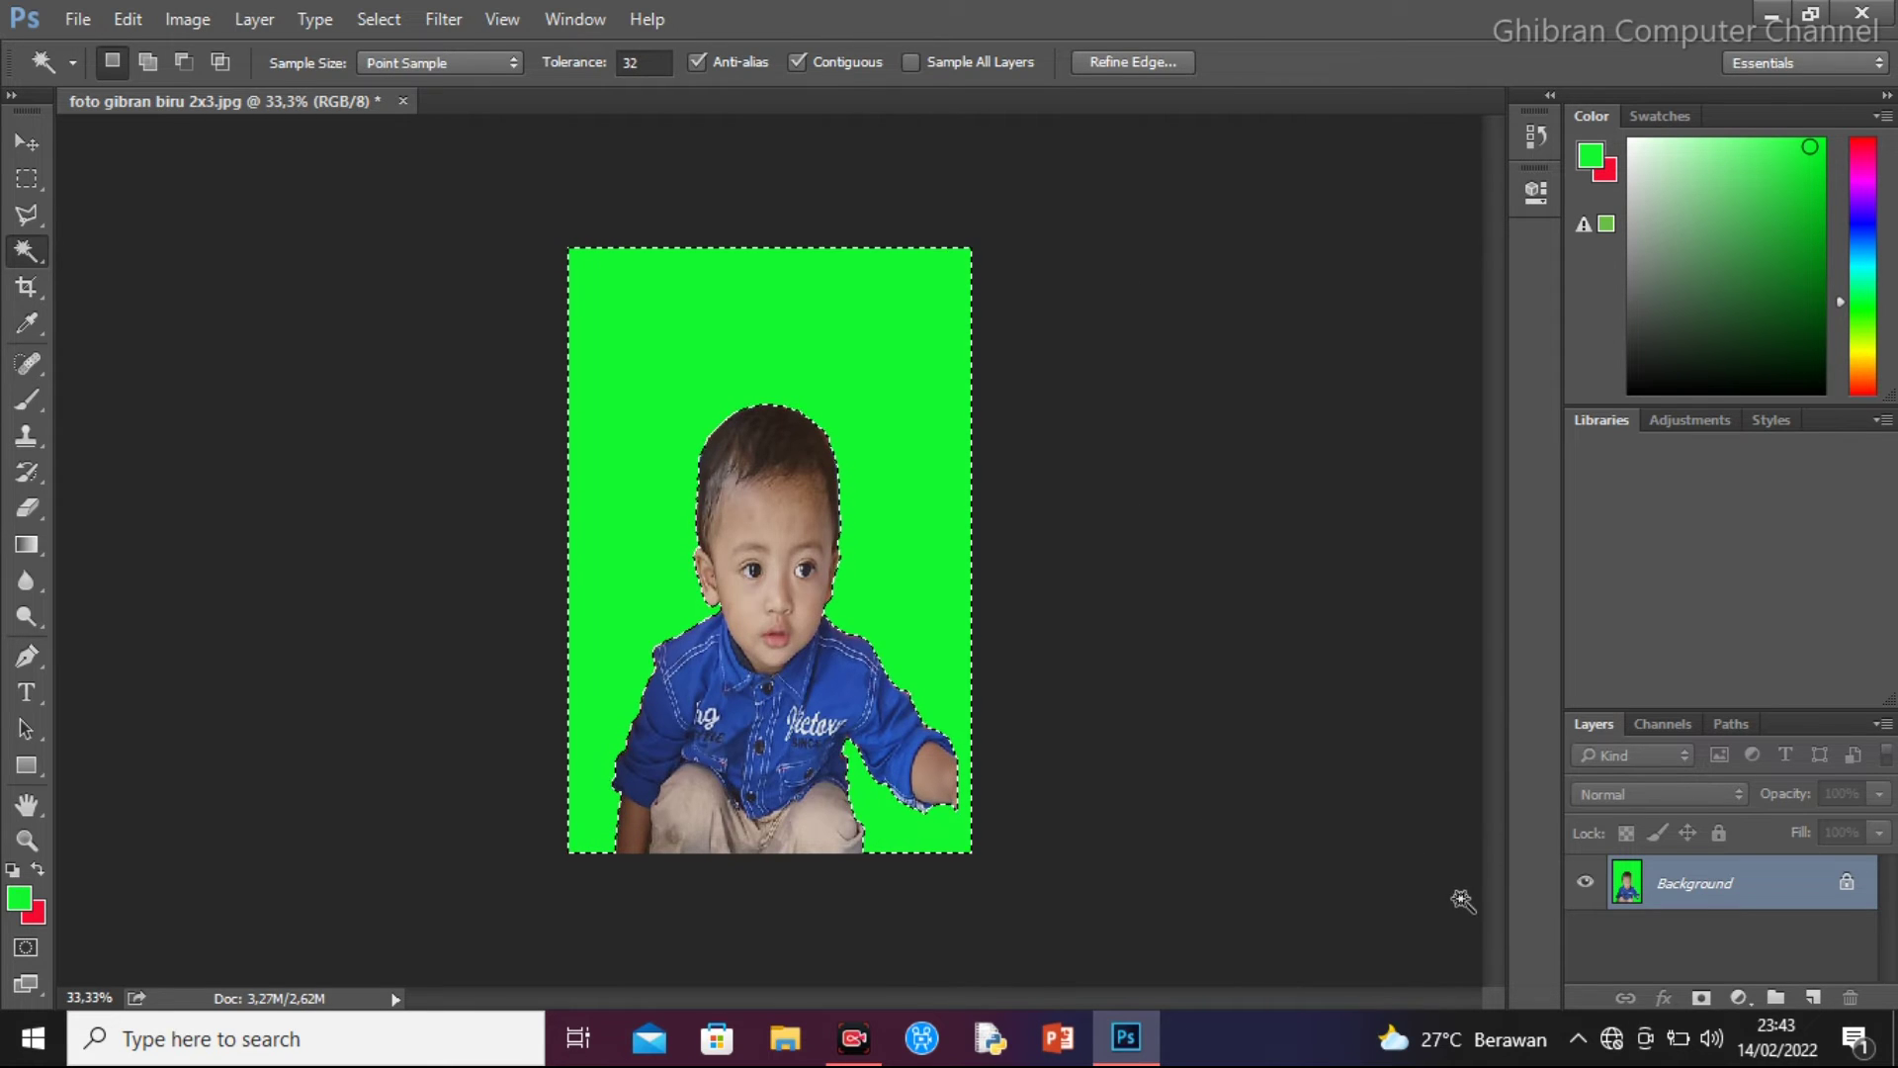
key("ctrl+d")
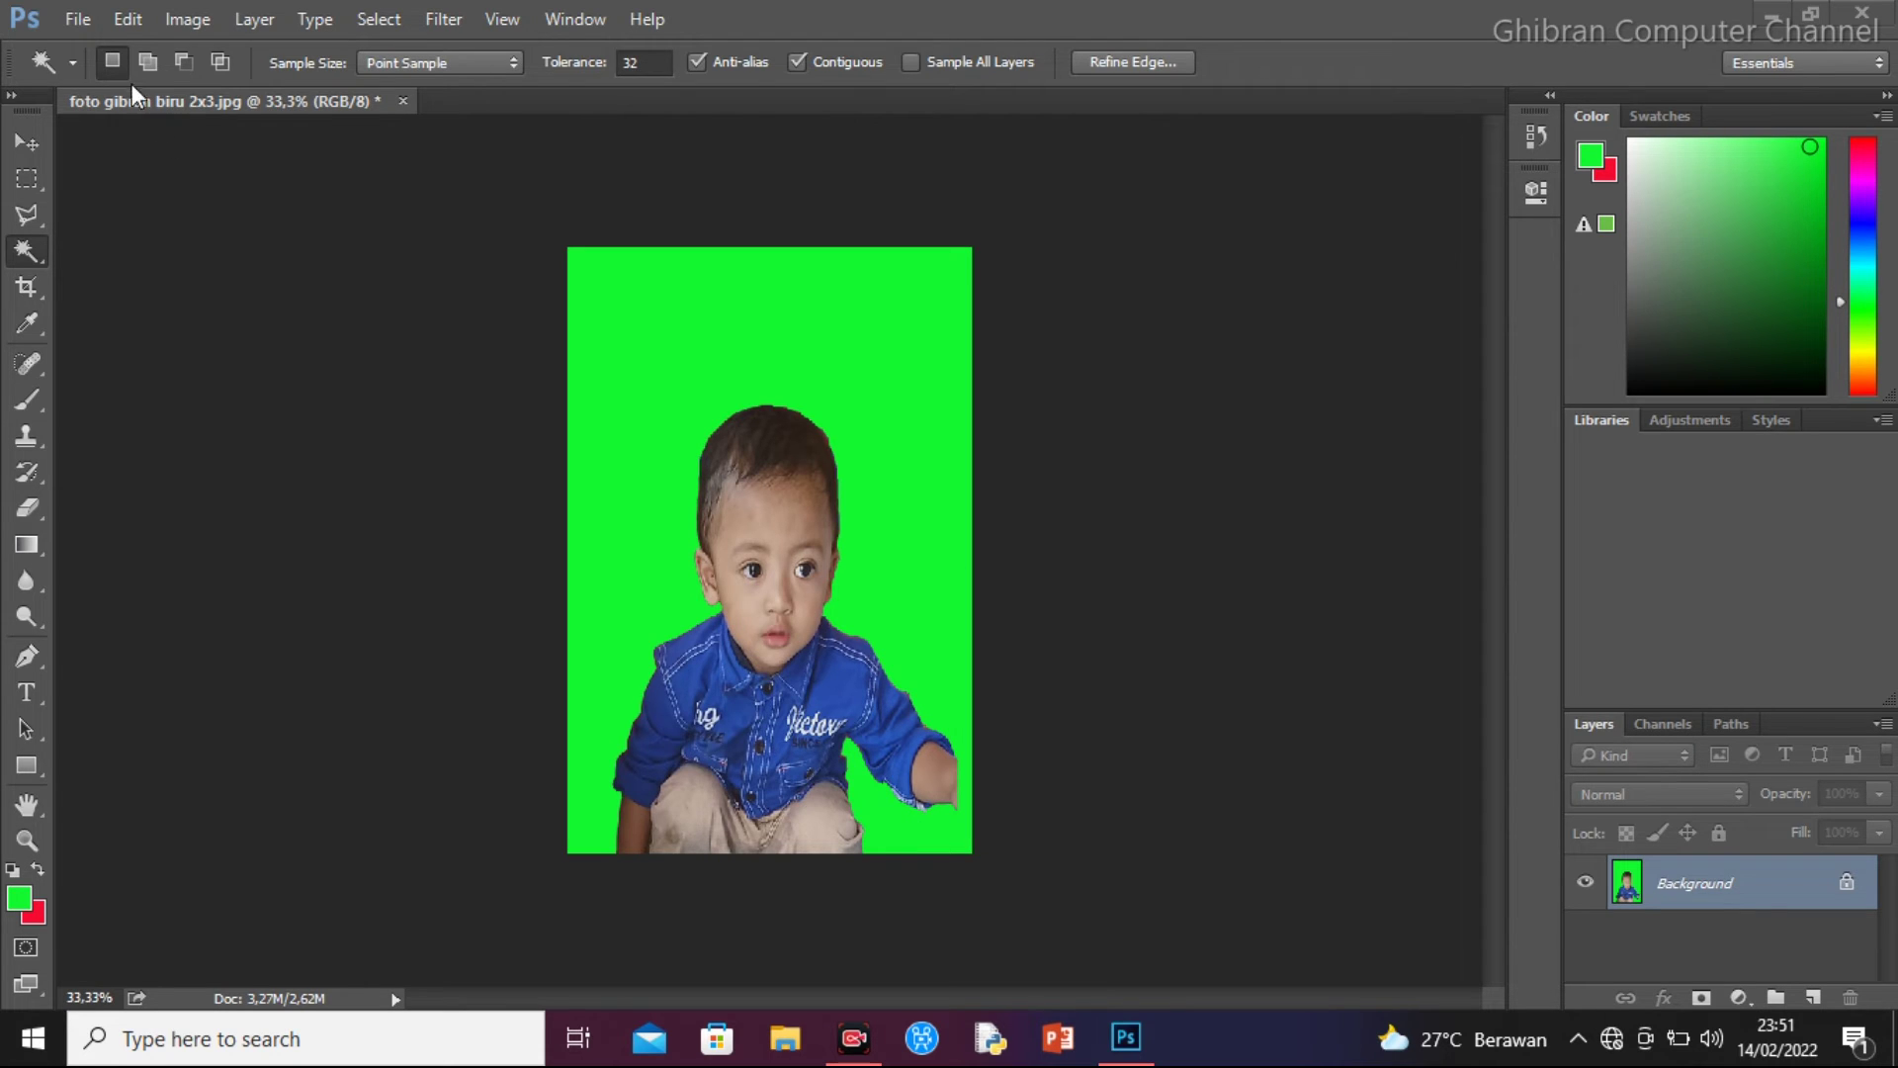
Dismiss the File menu and reselect the green background with the Magic Wand
left_click(79, 20)
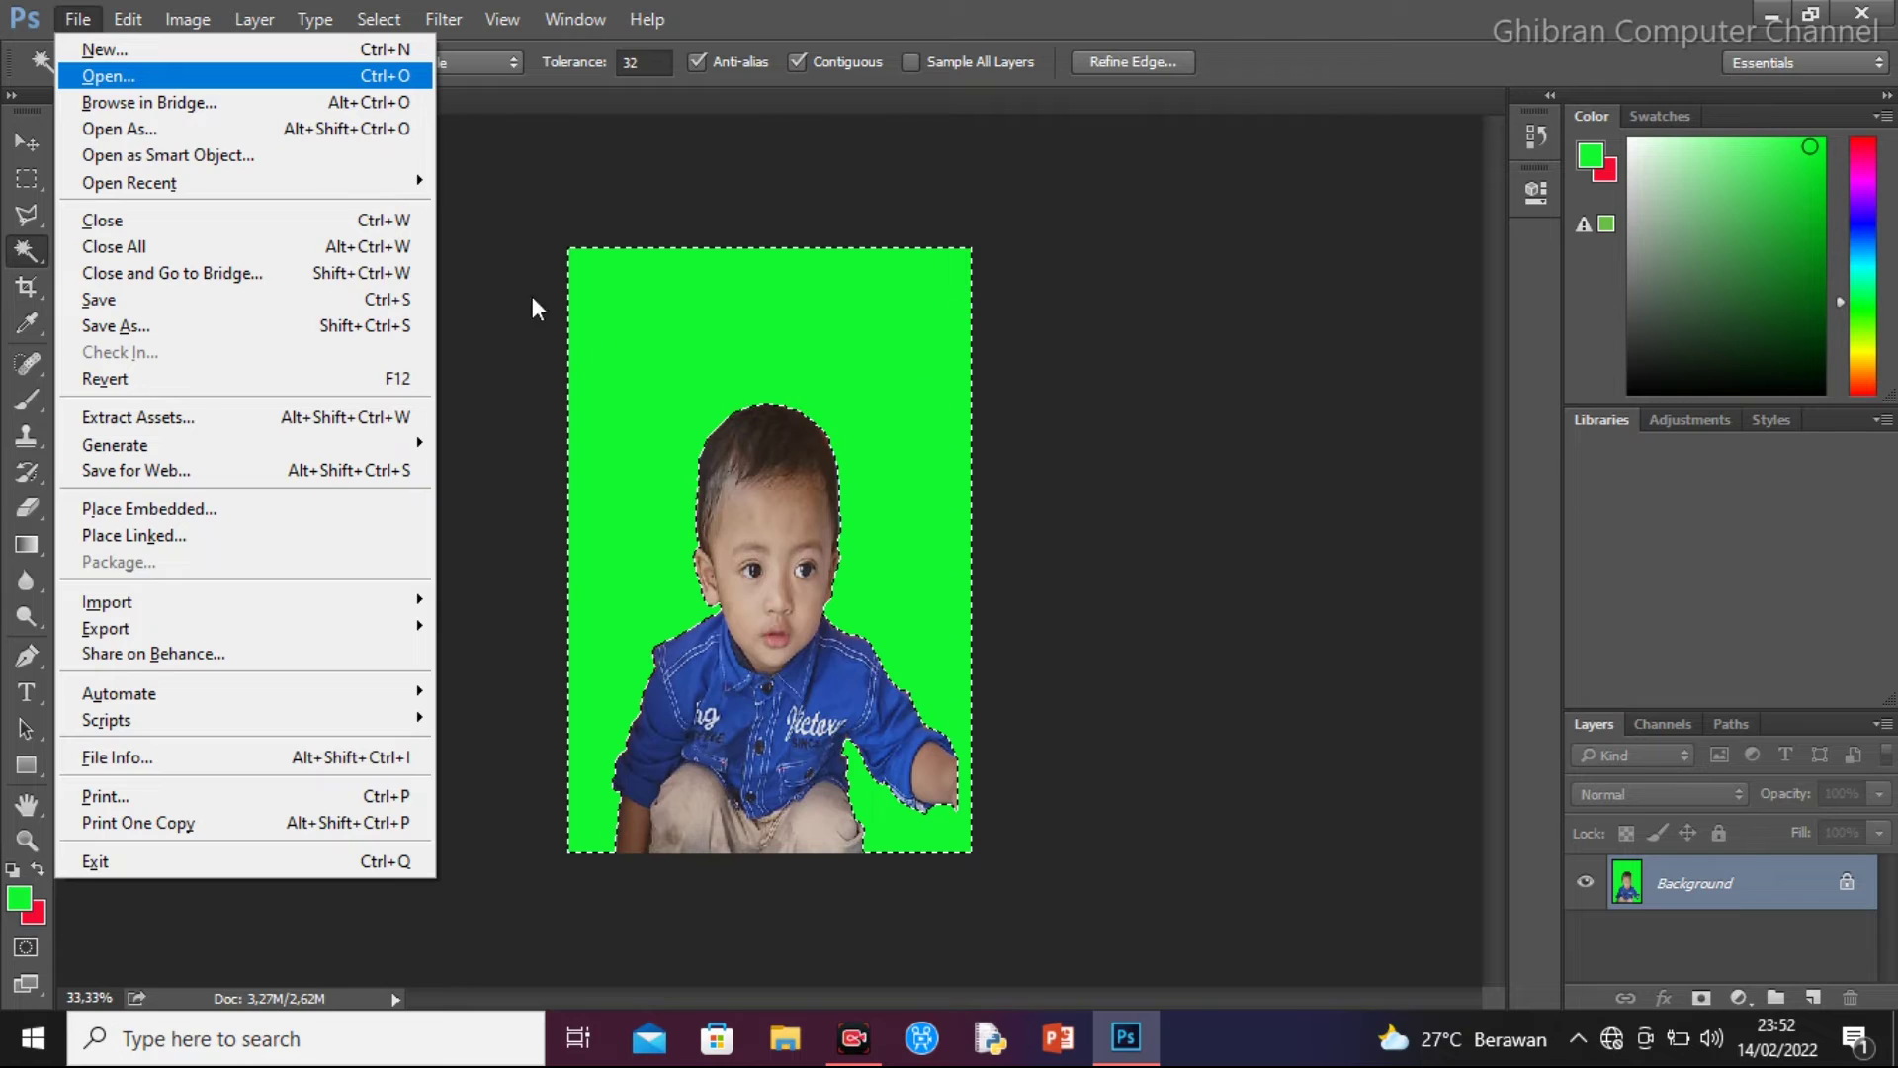
left_click(491, 273)
left_click(491, 273)
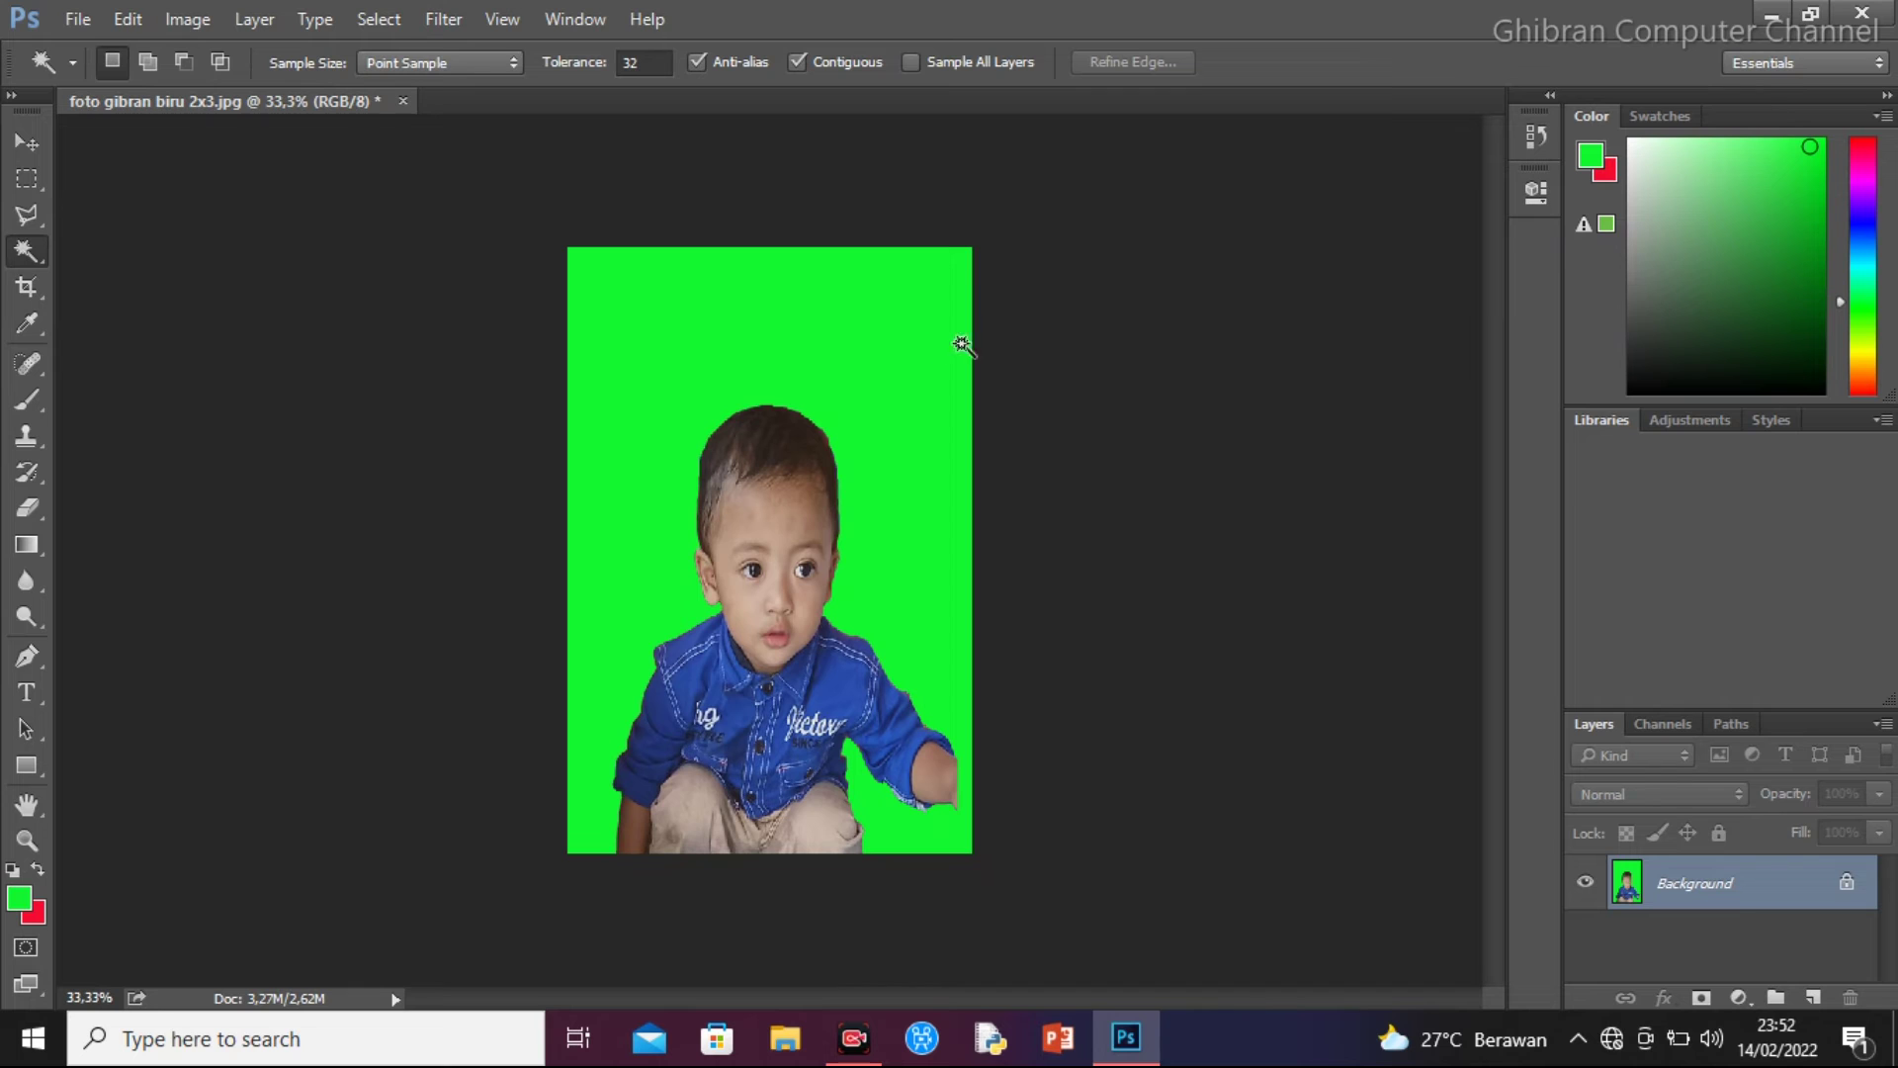
left_click(827, 344)
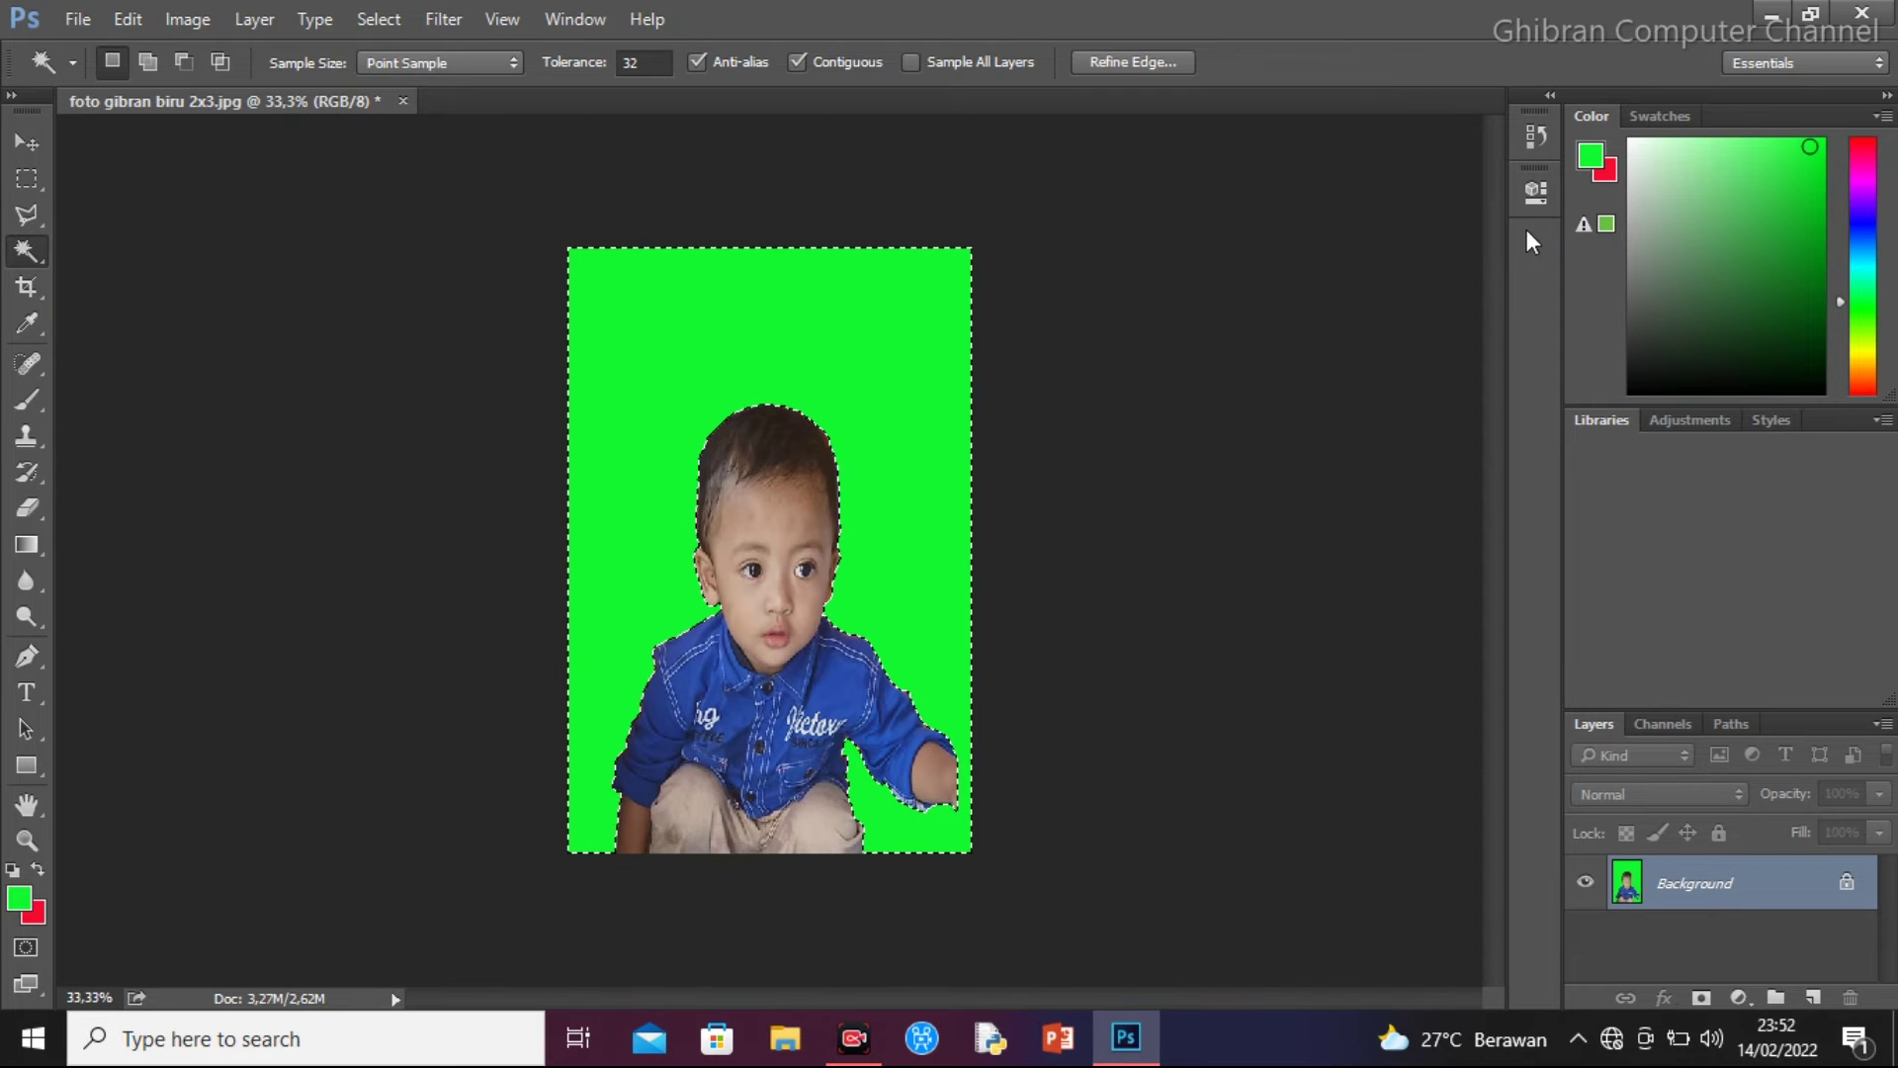
Set the foreground colour to blue (1349f7) and fill the selected background with it
left_click(1589, 155)
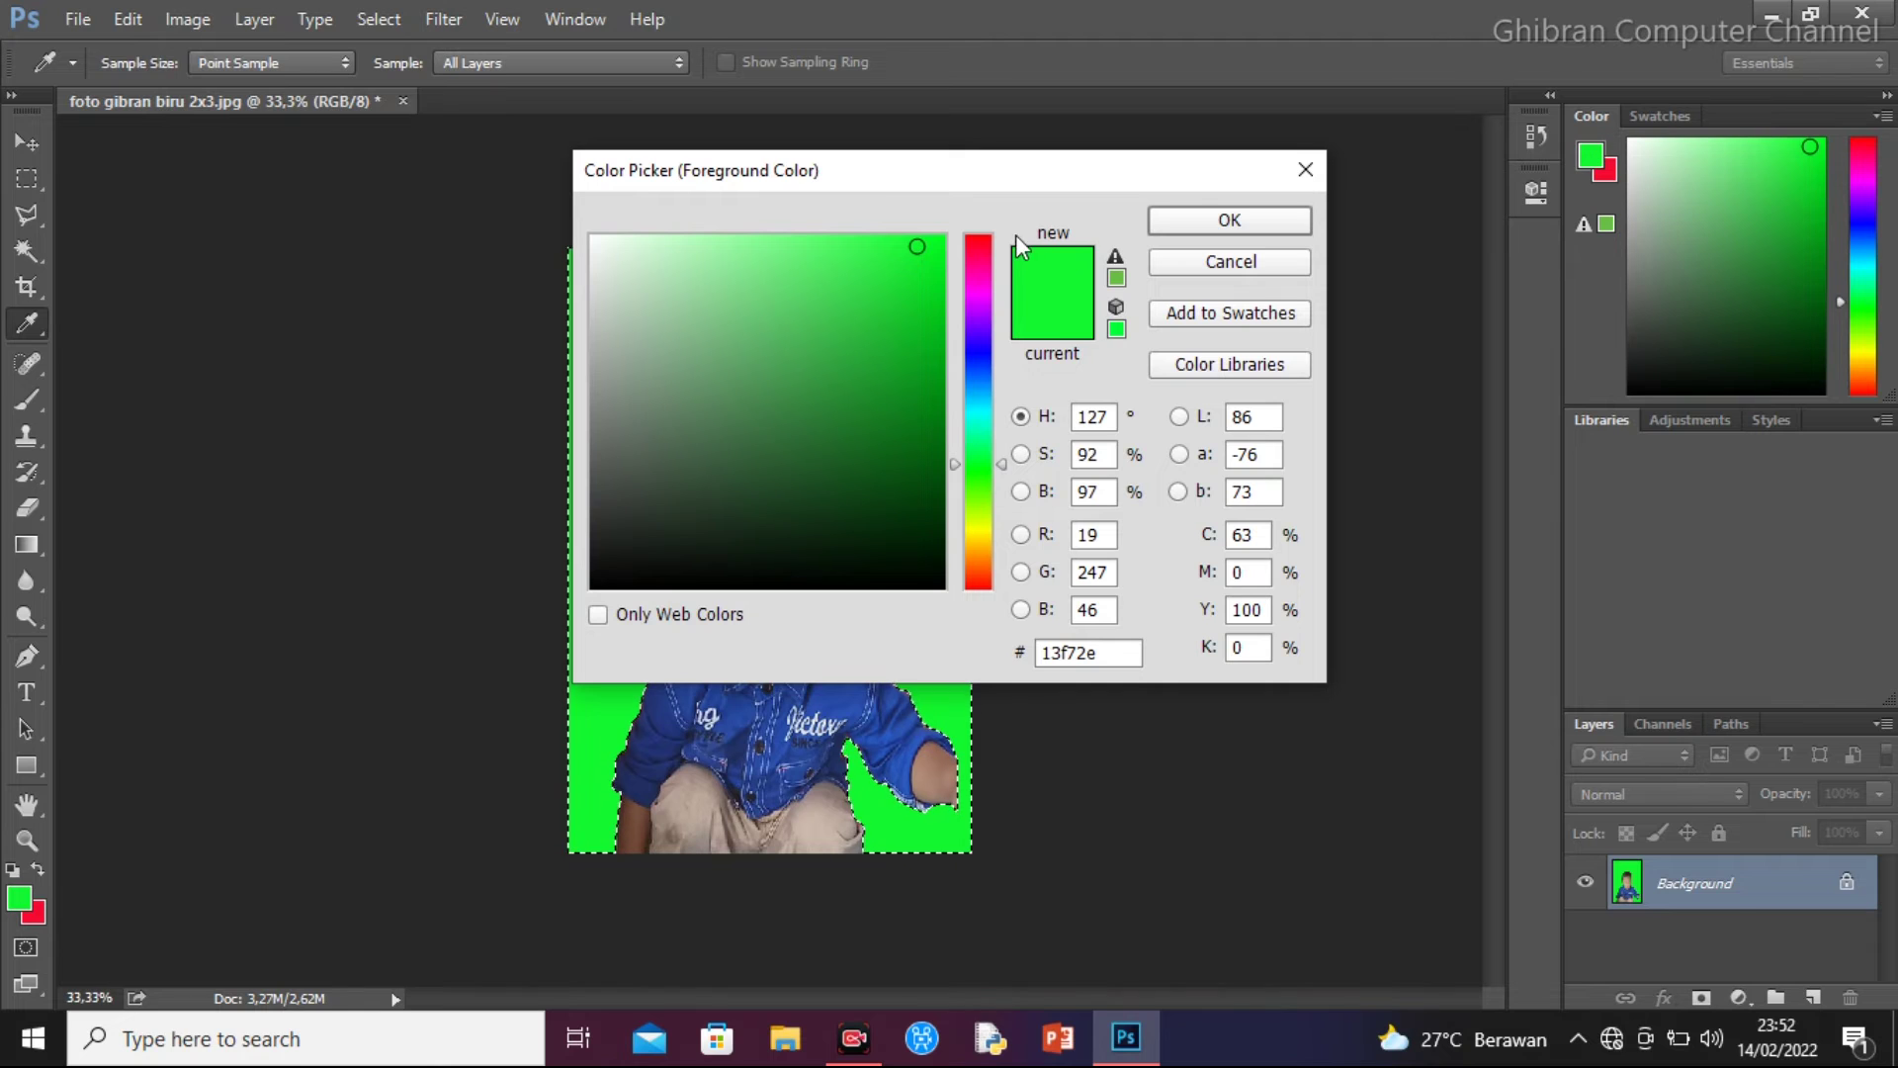
left_click(975, 365)
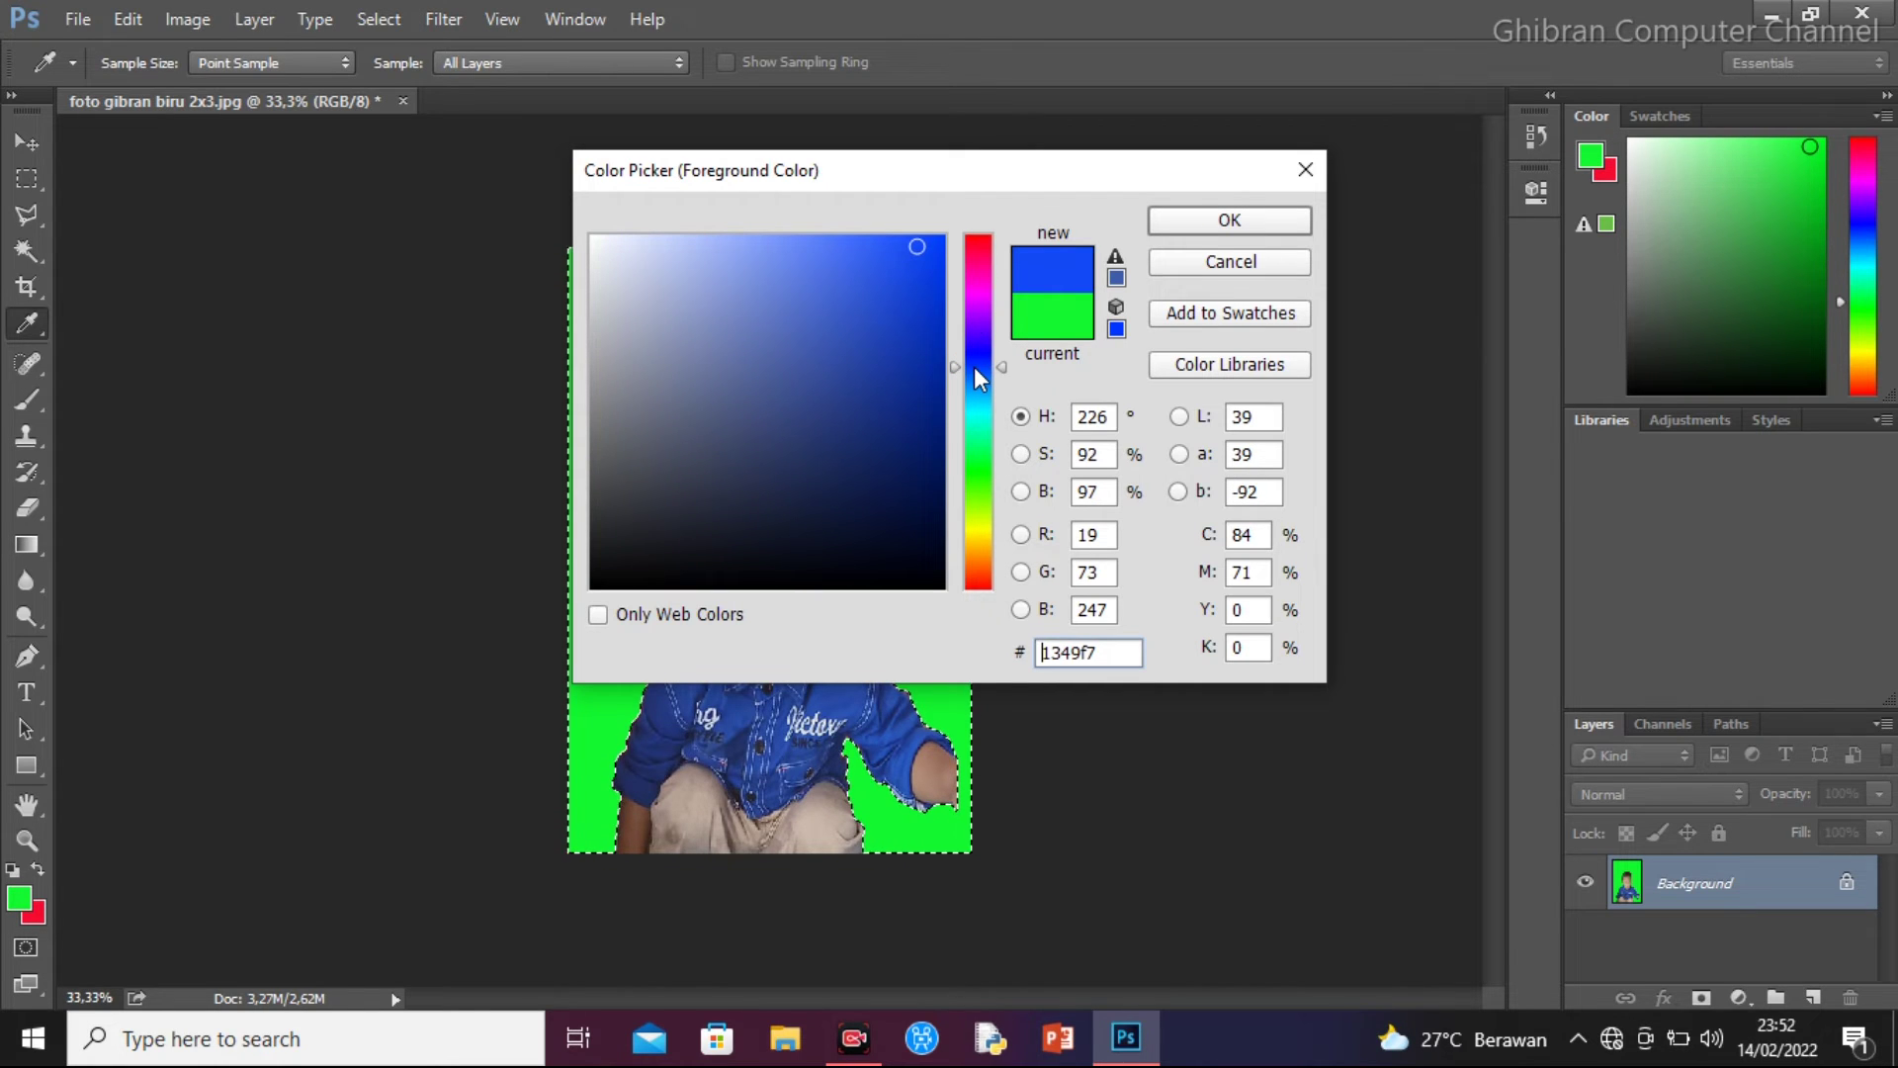
left_click(1230, 220)
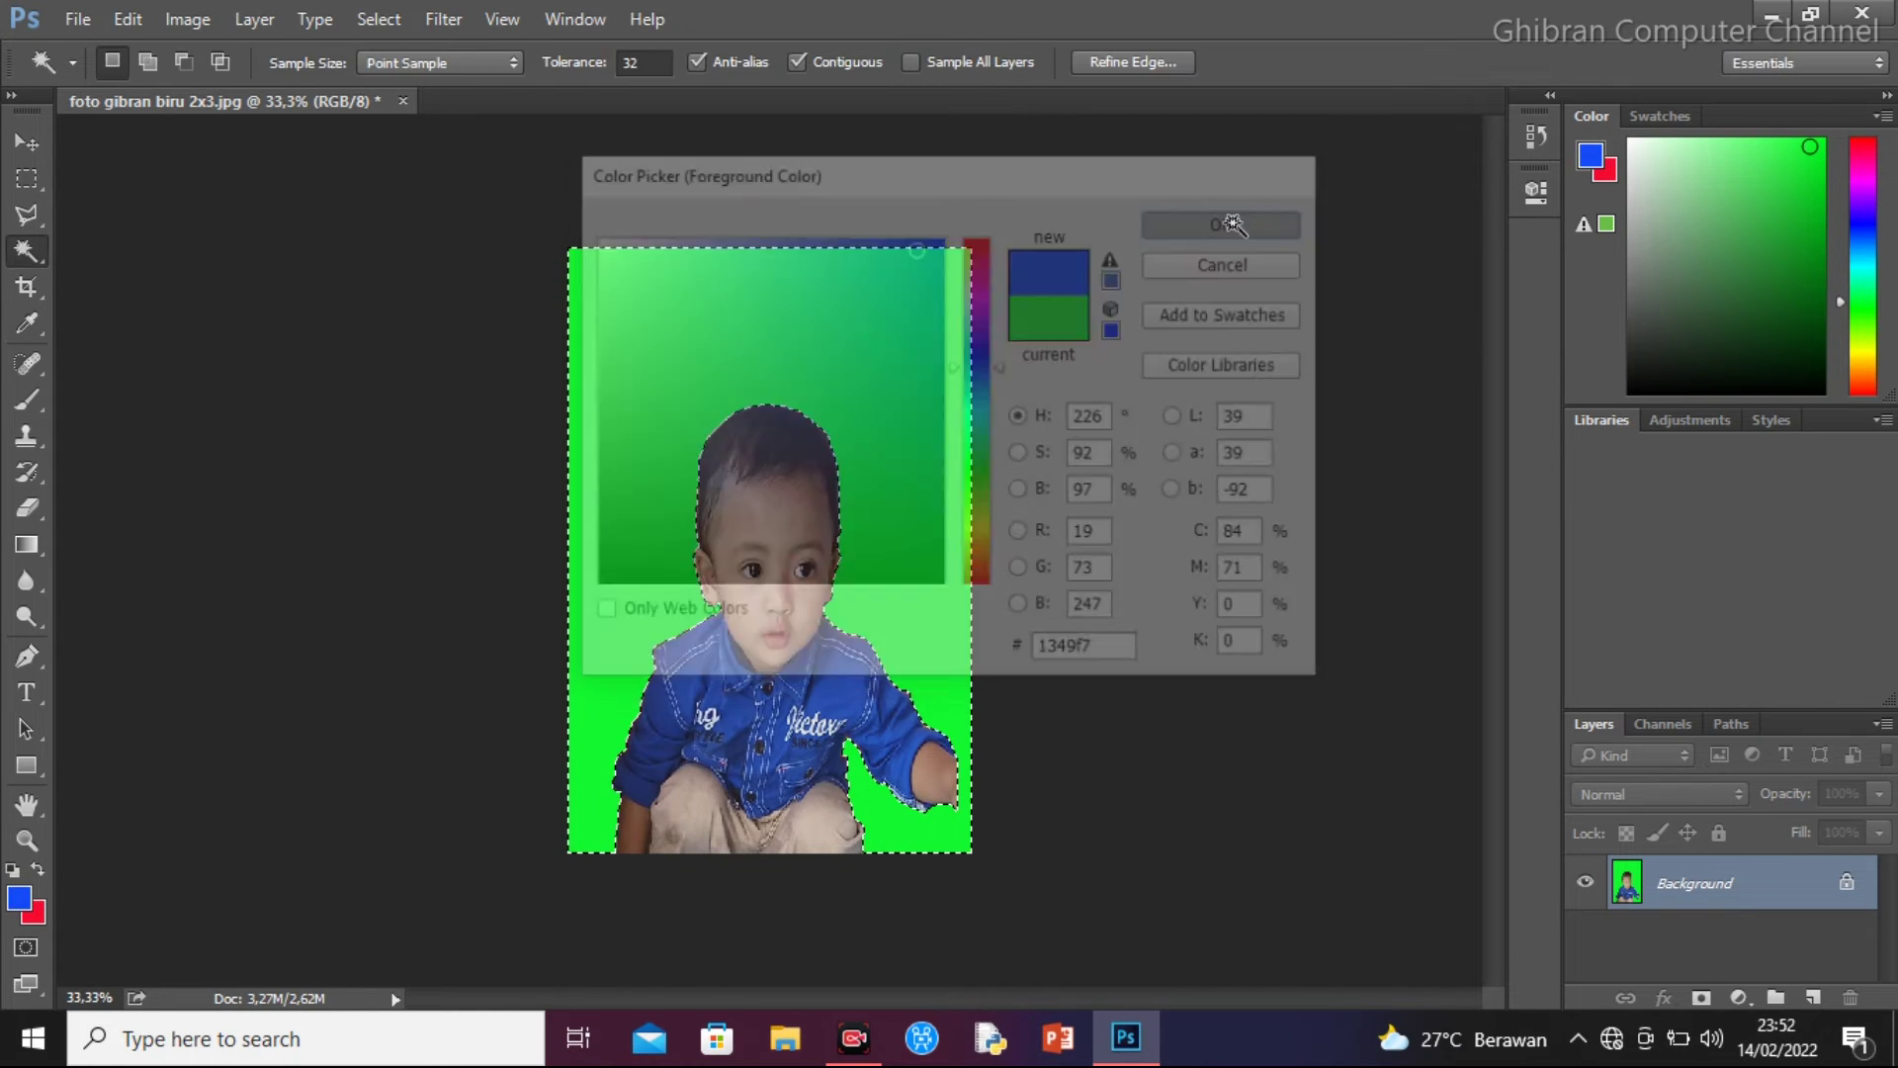
key("i")
key("shift+F5")
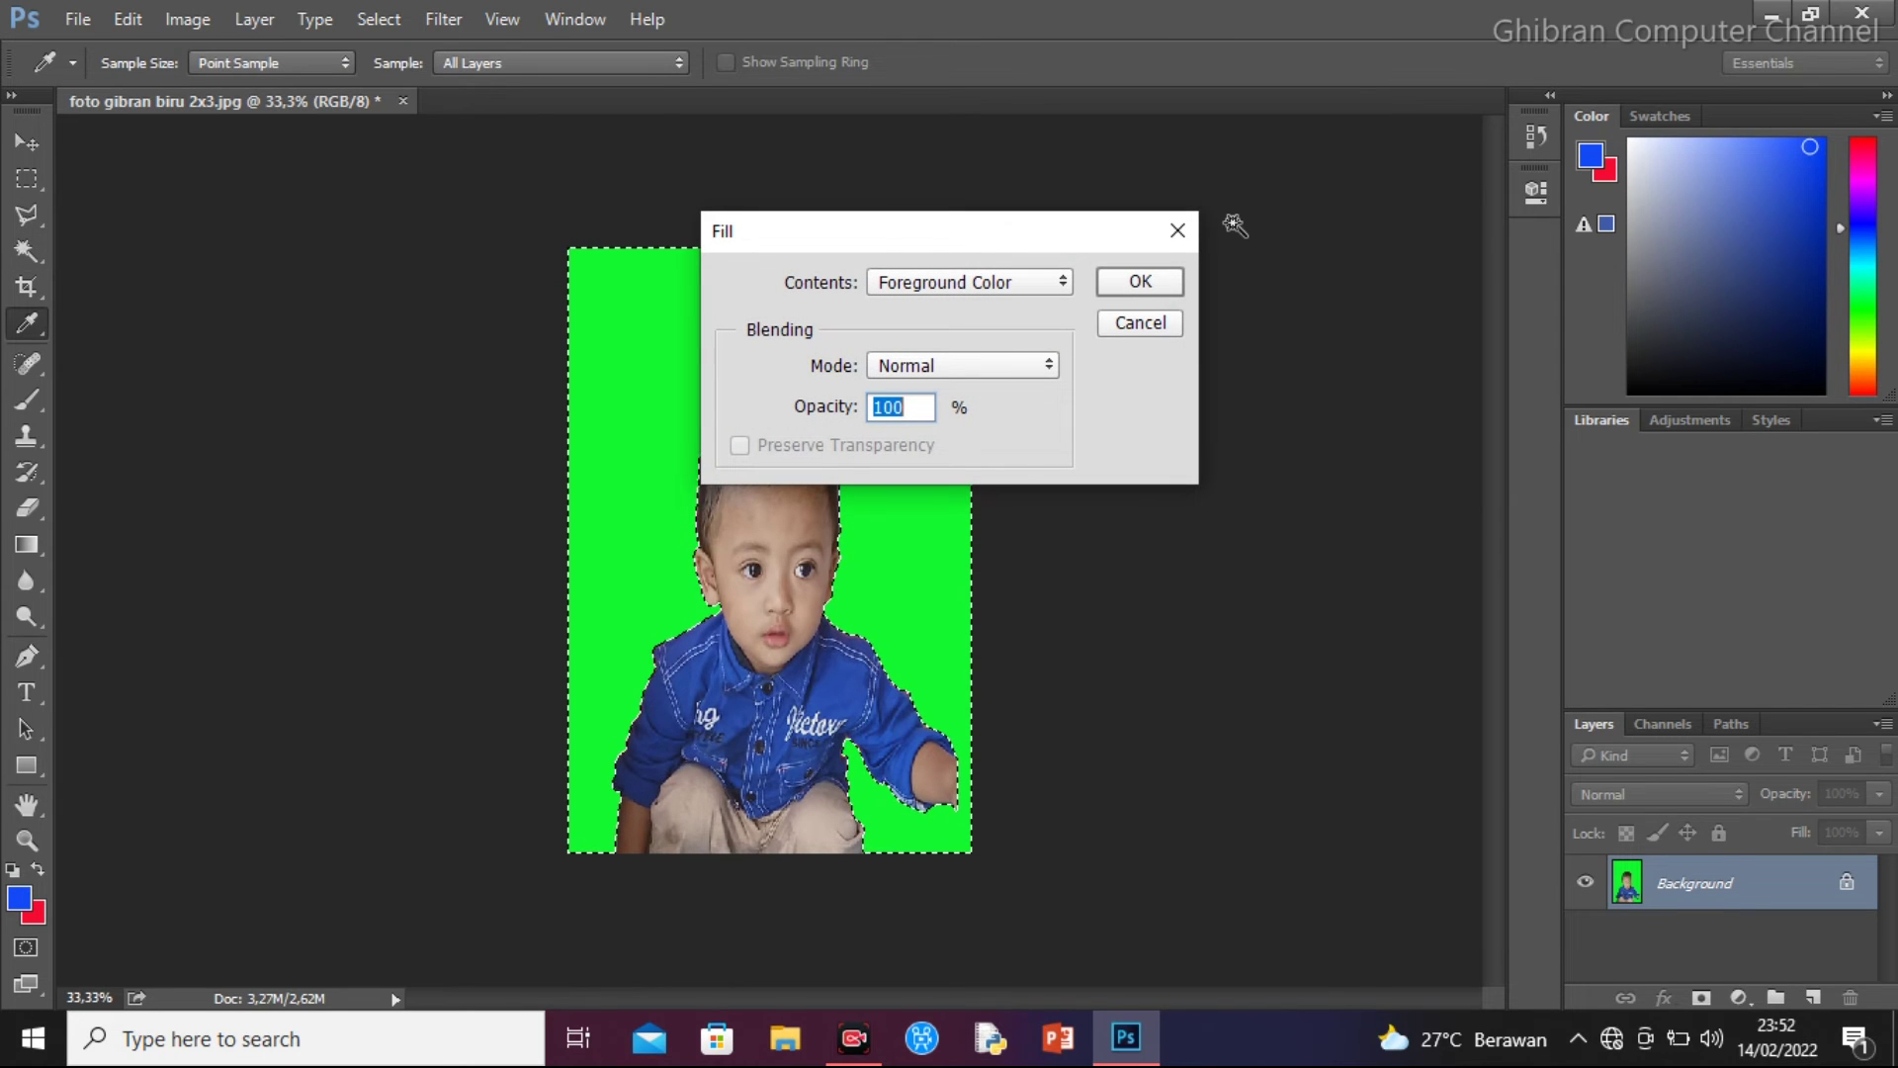
key("Return")
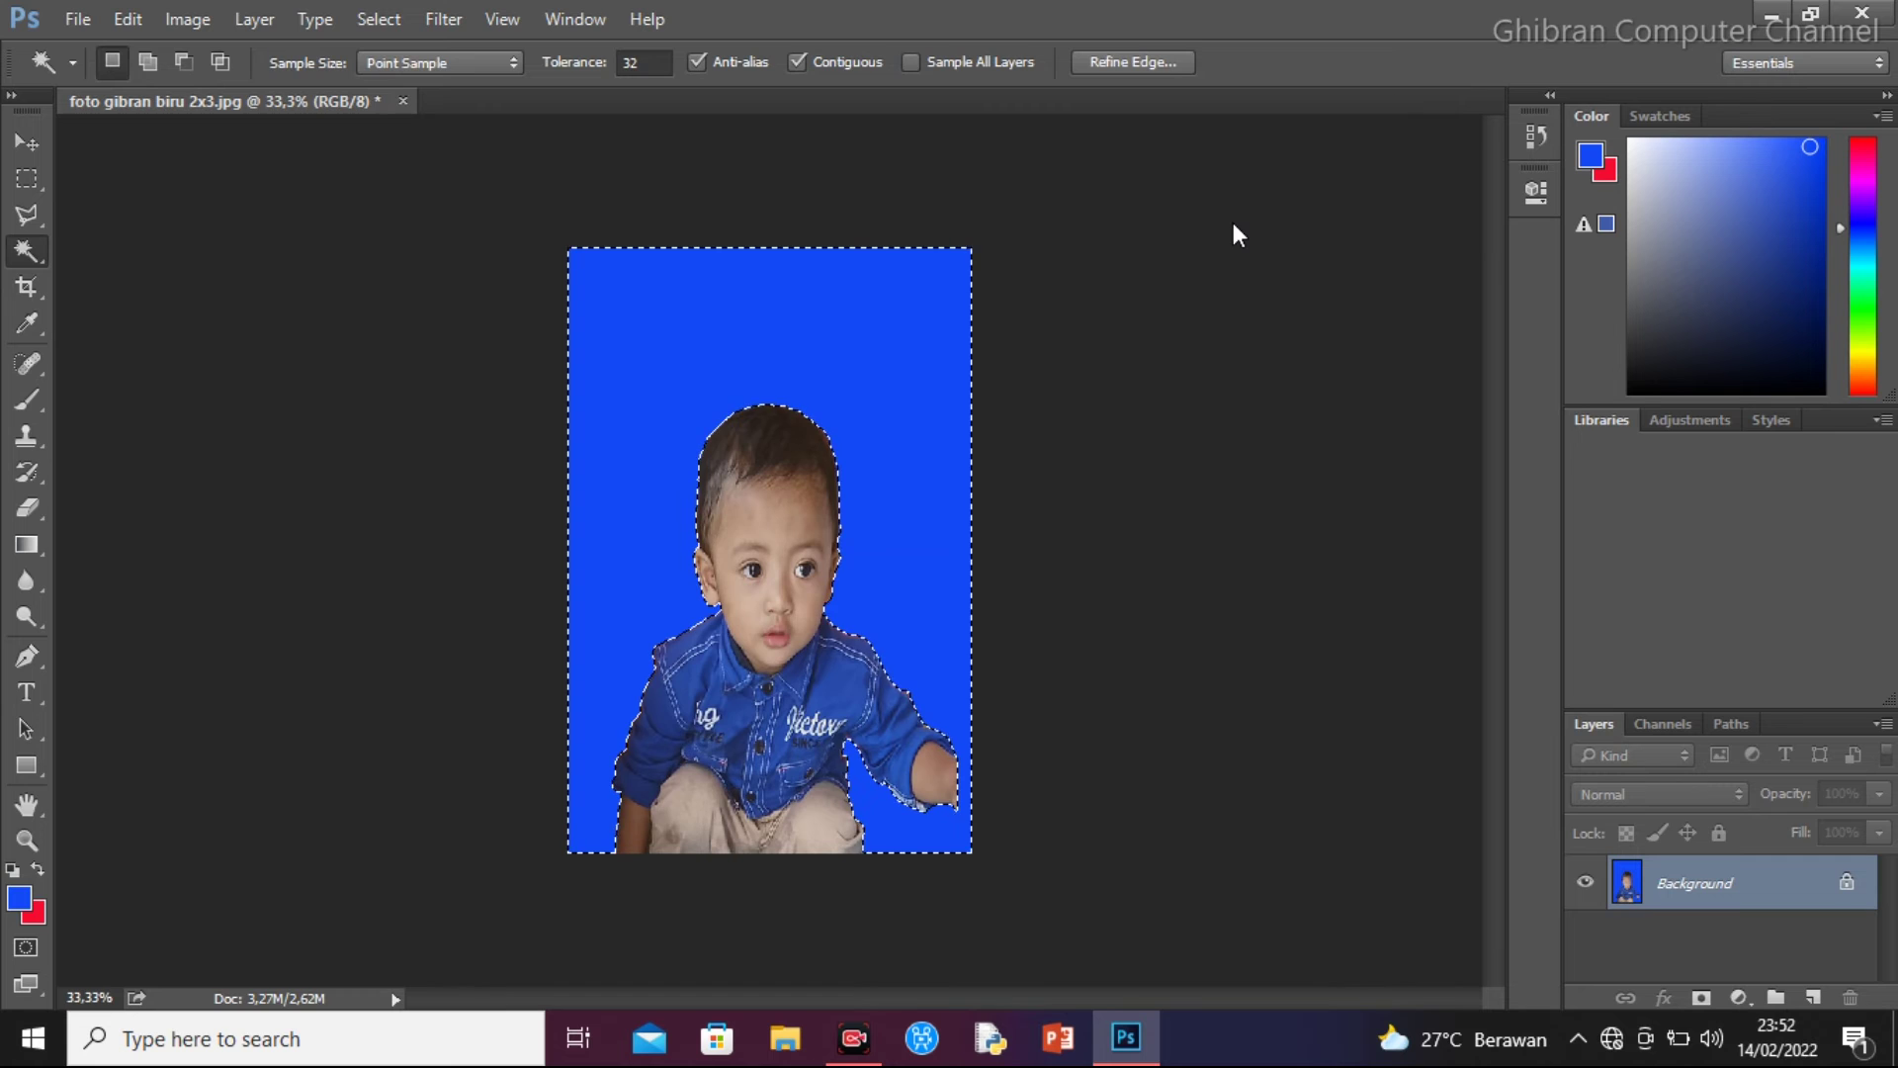